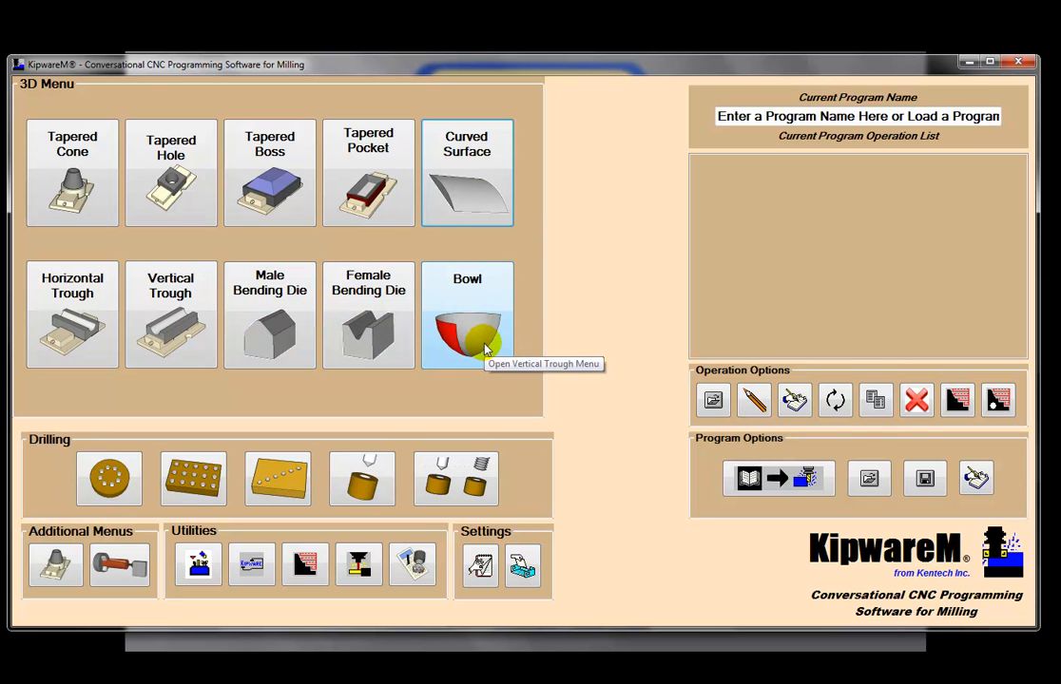
Step: Look over the Curved Surface operation form, close it and minimize the milling program
click(483, 213)
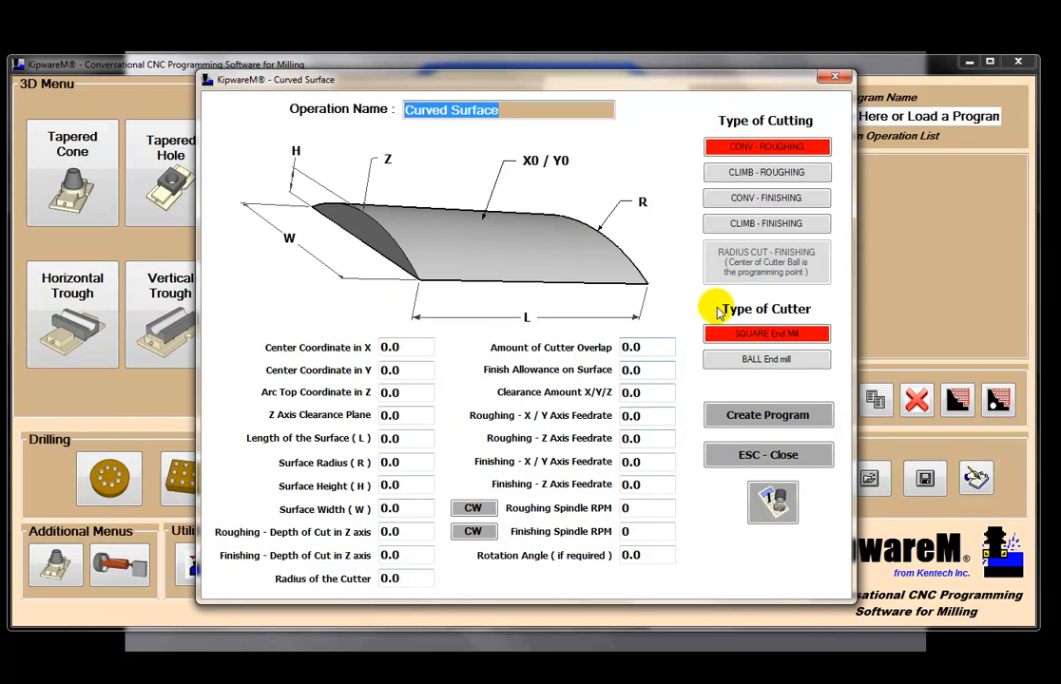
click(832, 77)
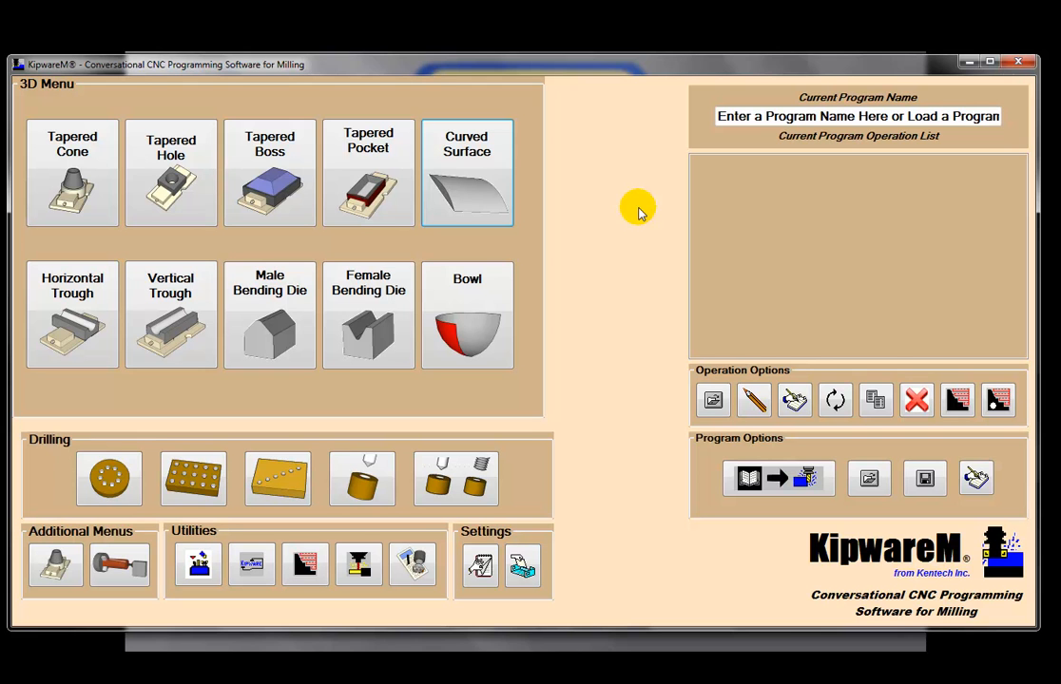
click(968, 64)
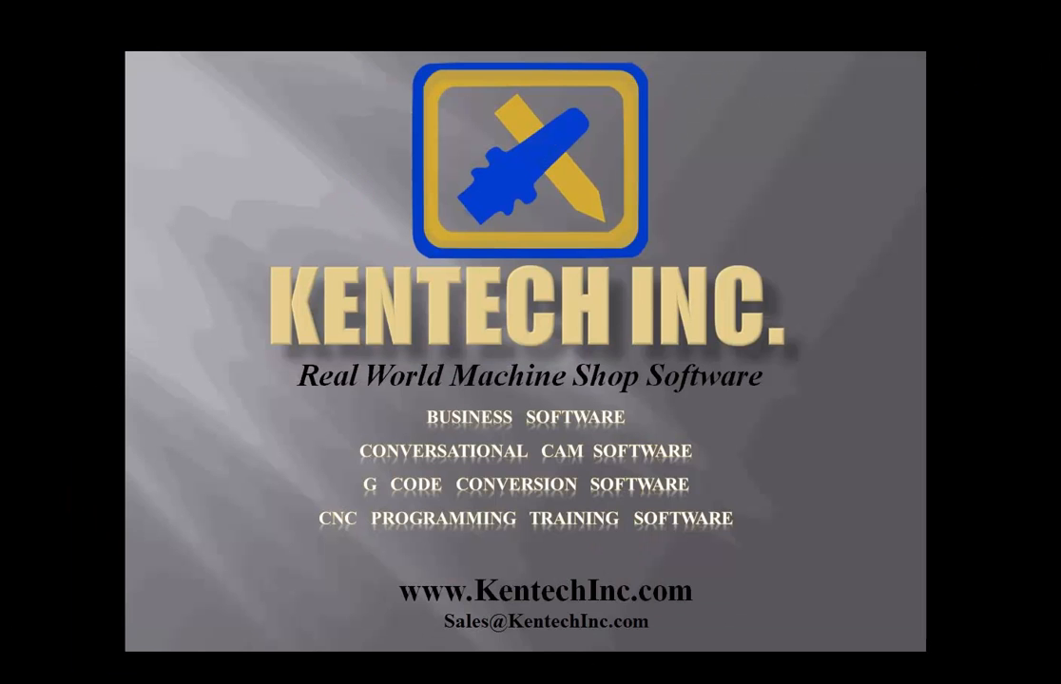
Step: Switch to the browser and compare the simple turning print with its marked-up version showing the numbered corners
click(71, 666)
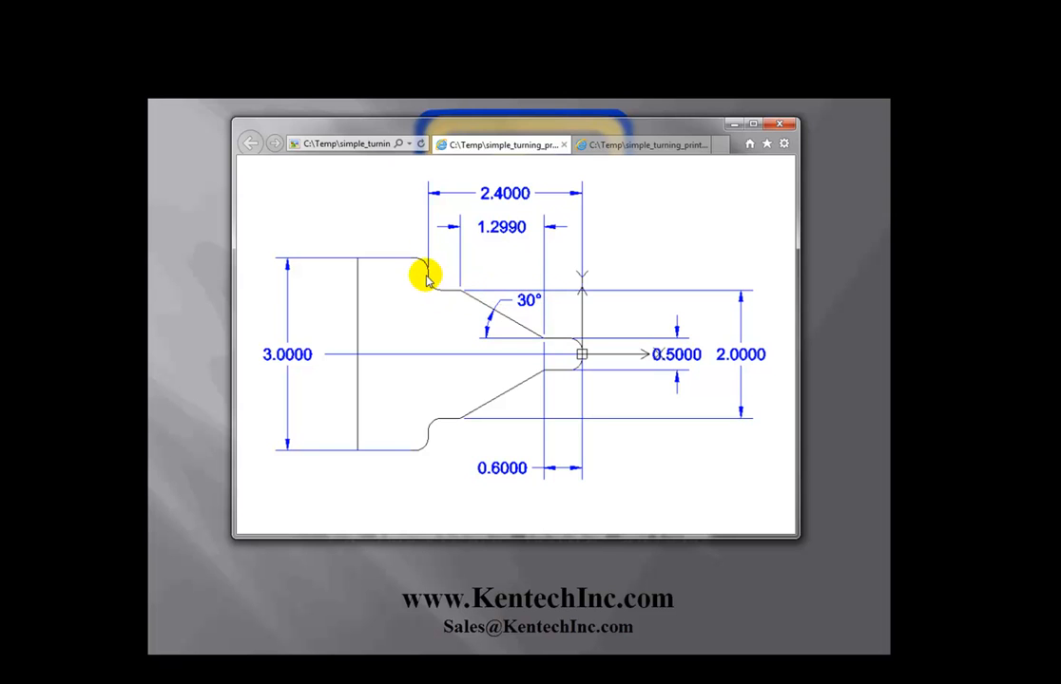
click(609, 144)
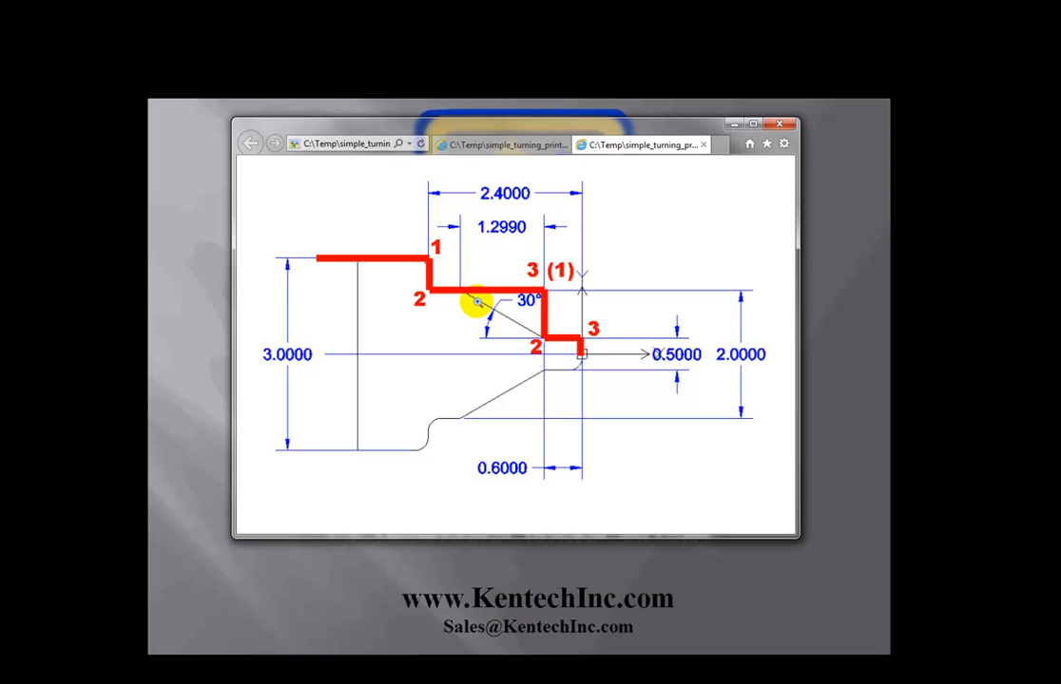
click(501, 152)
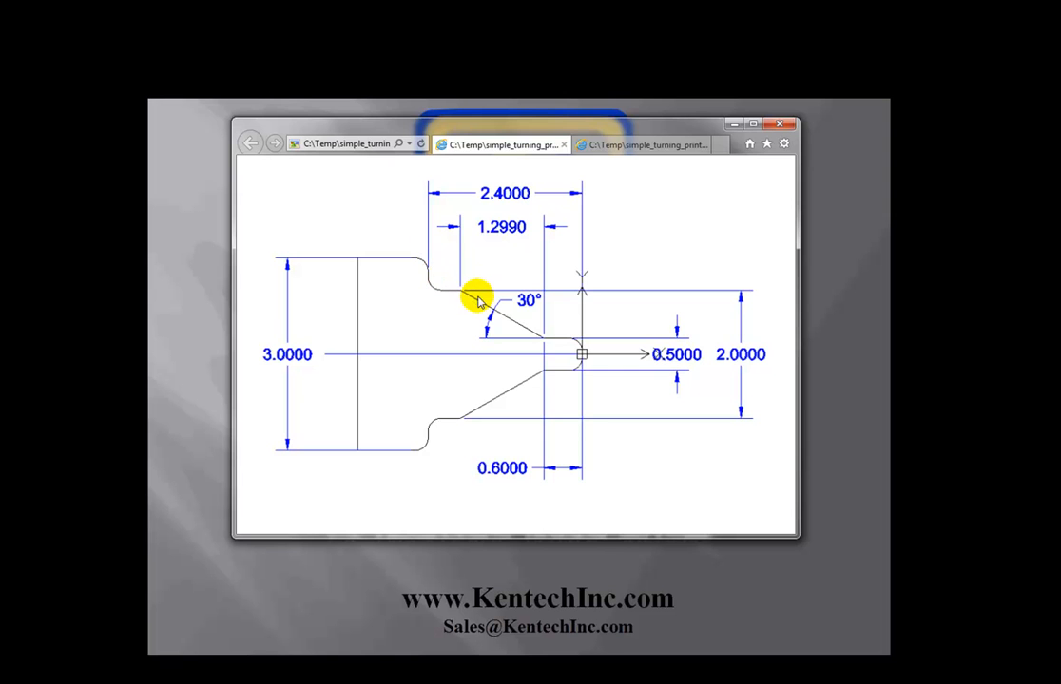
click(643, 144)
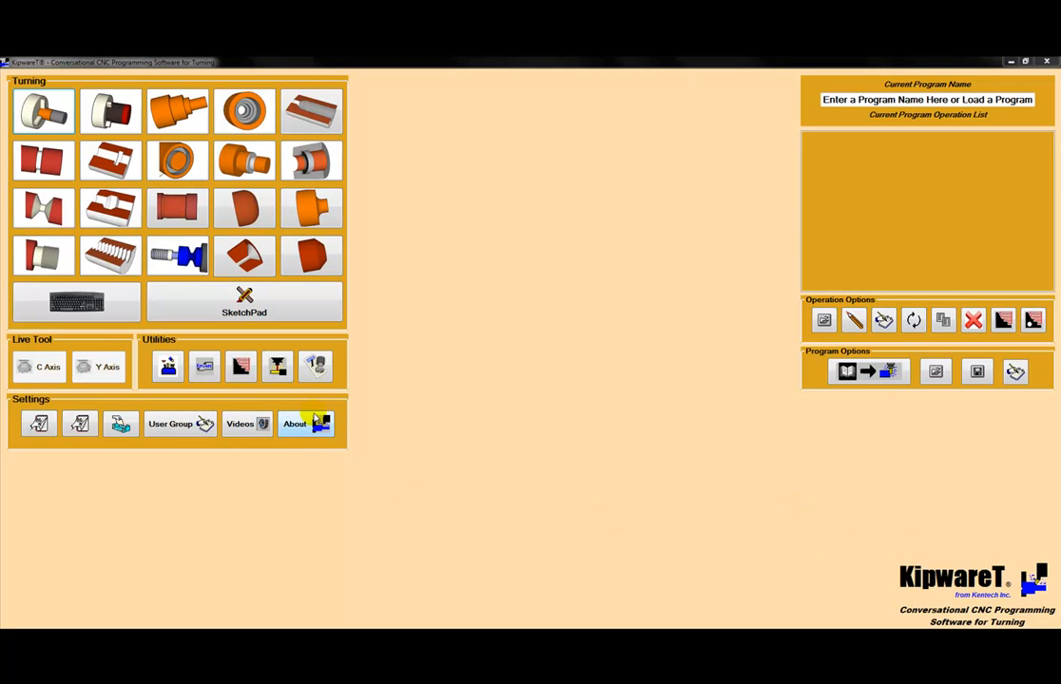
Step: Start a Simple OD Turning operation in KipwareT and, per the print, set Diameter A to 3.00 and Coordinate Z1 to -2.400
click(166, 114)
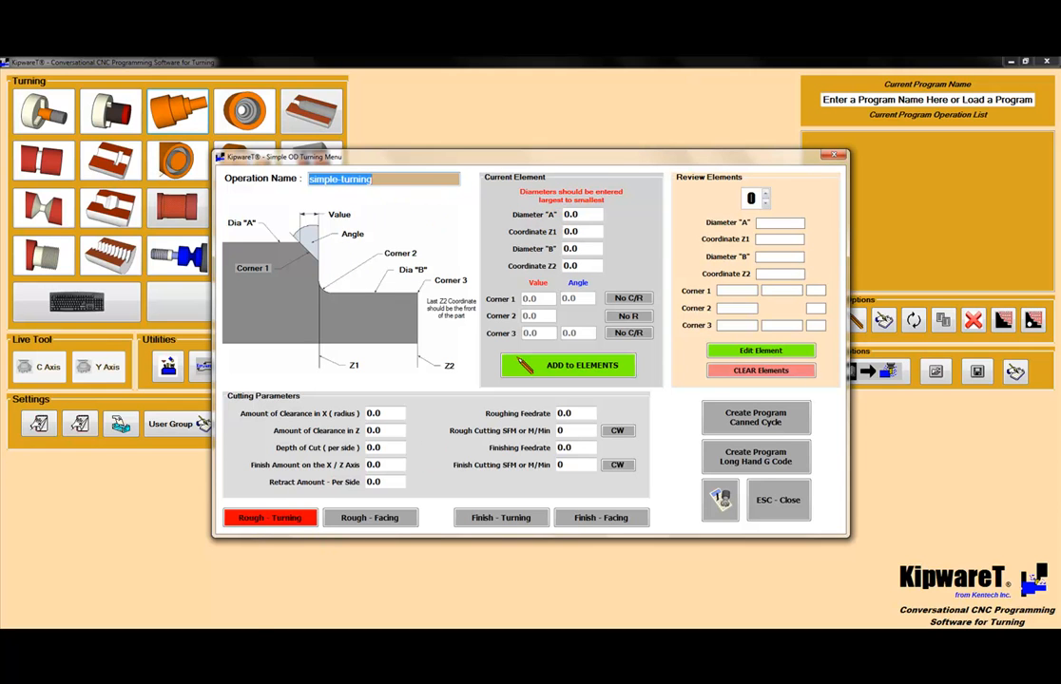
mouse_move(67, 599)
click(61, 513)
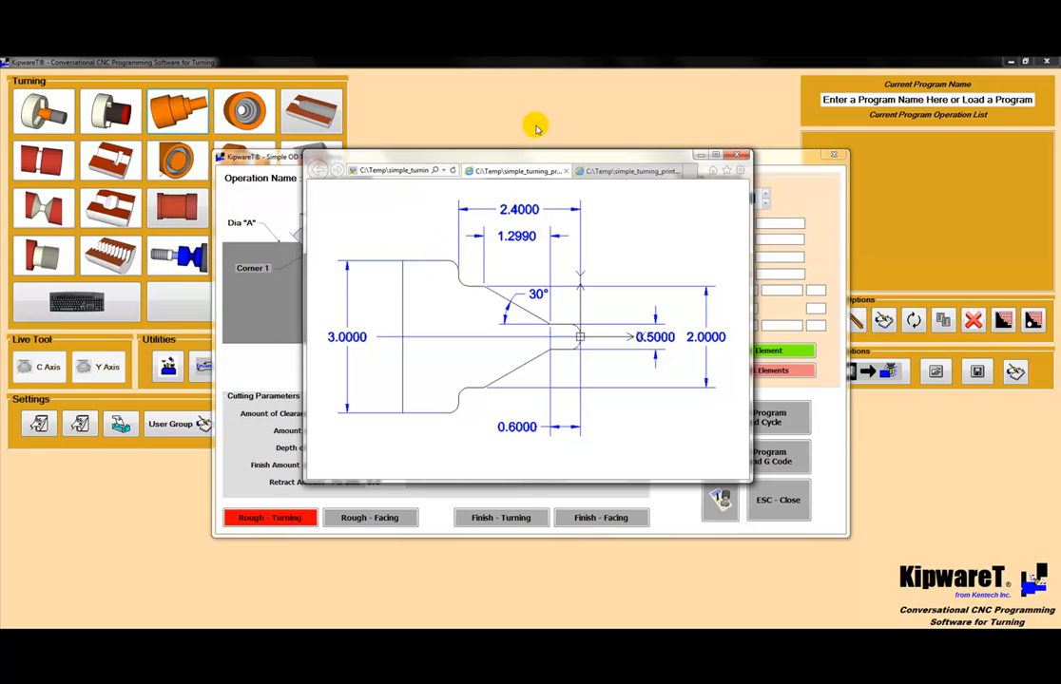
click(672, 139)
click(599, 216)
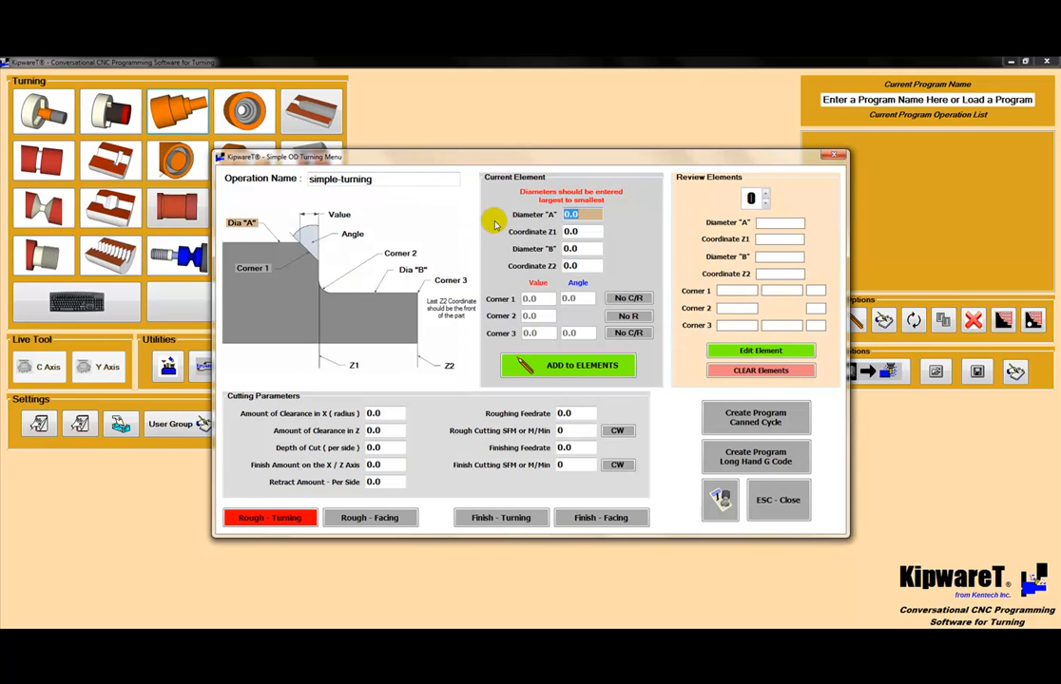
text(3)
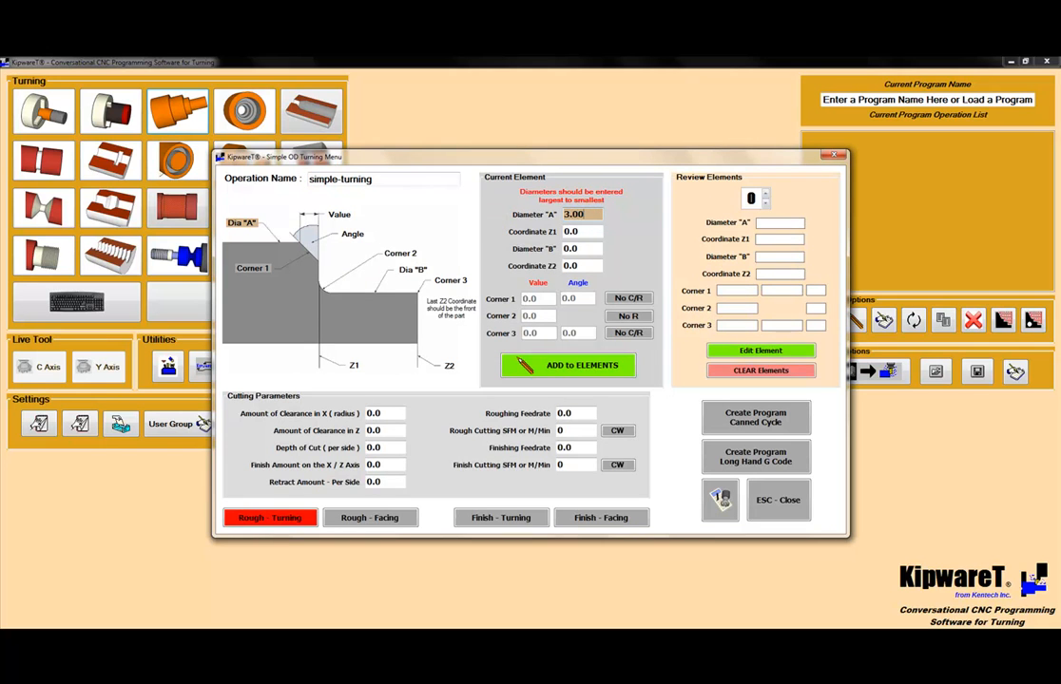
key(Tab)
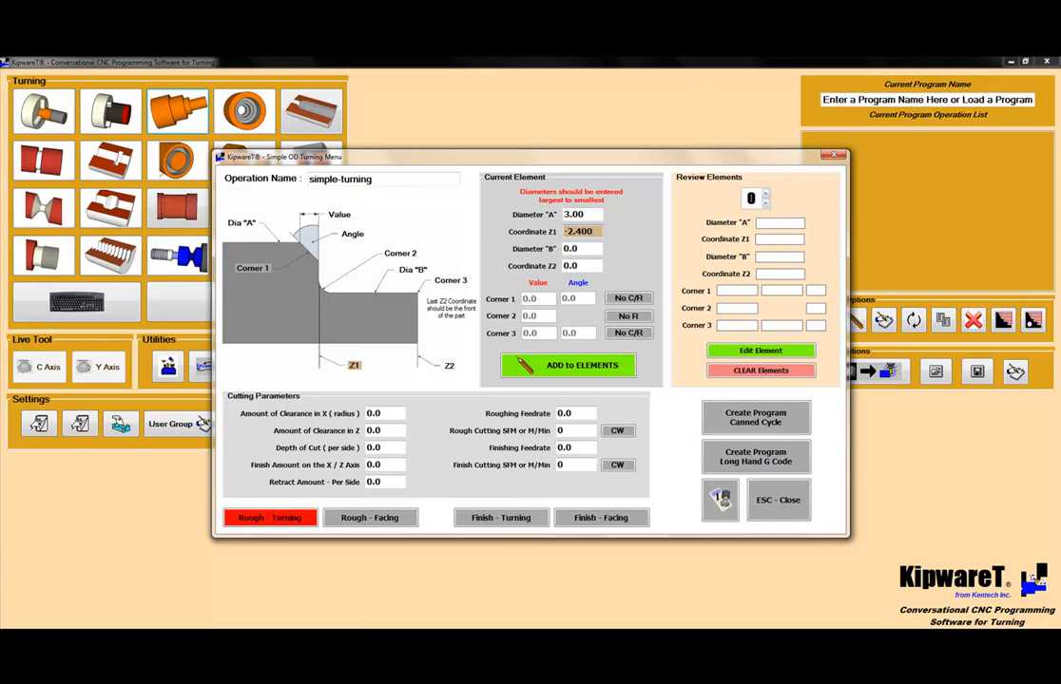
Step: Check the turning print and set the current element's Diameter B to 2.00
click(46, 639)
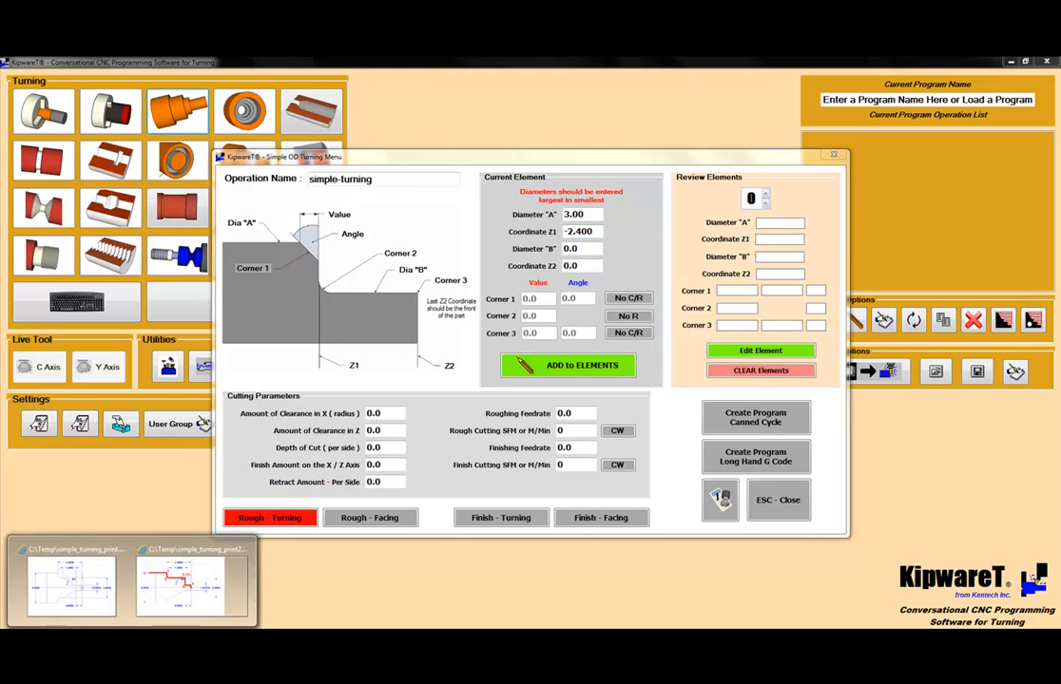
click(64, 611)
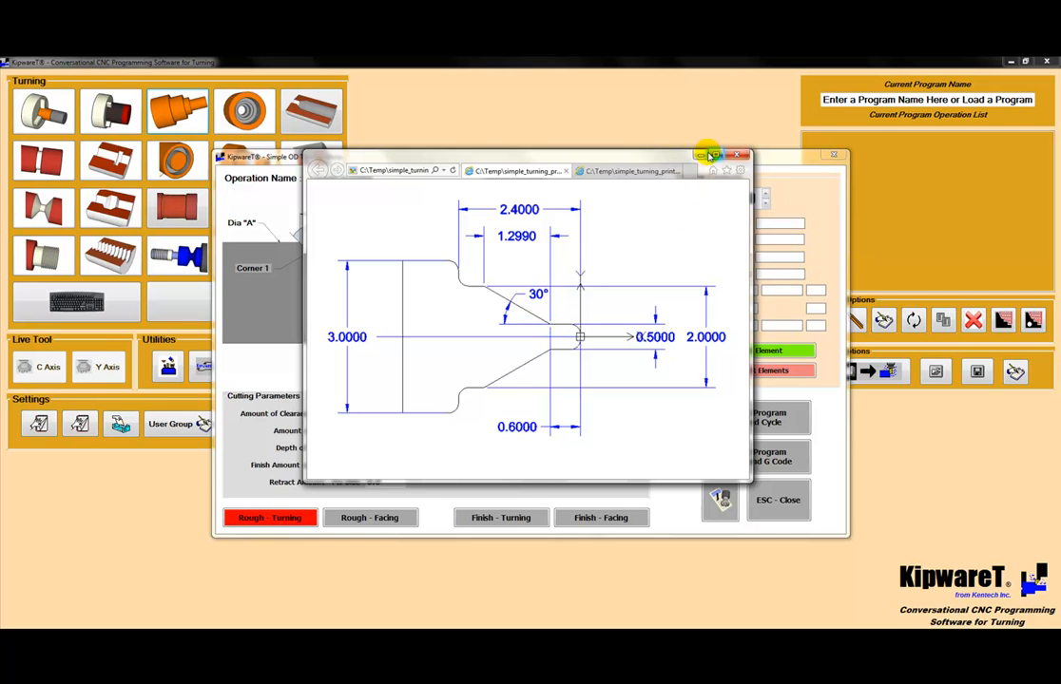
click(705, 155)
click(582, 249)
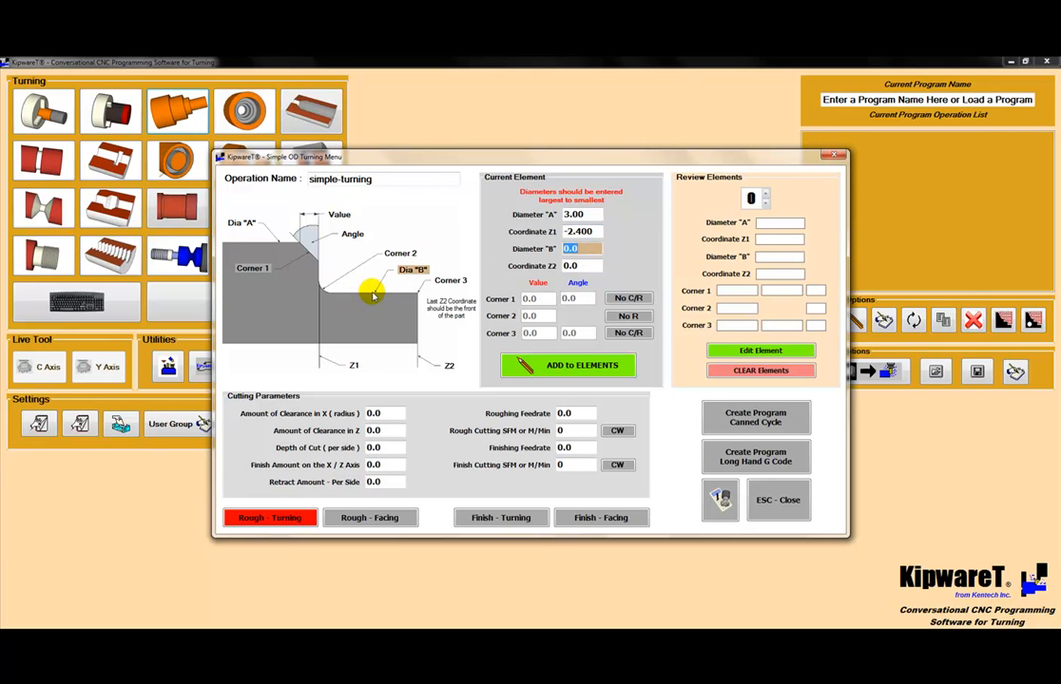
text(2.)
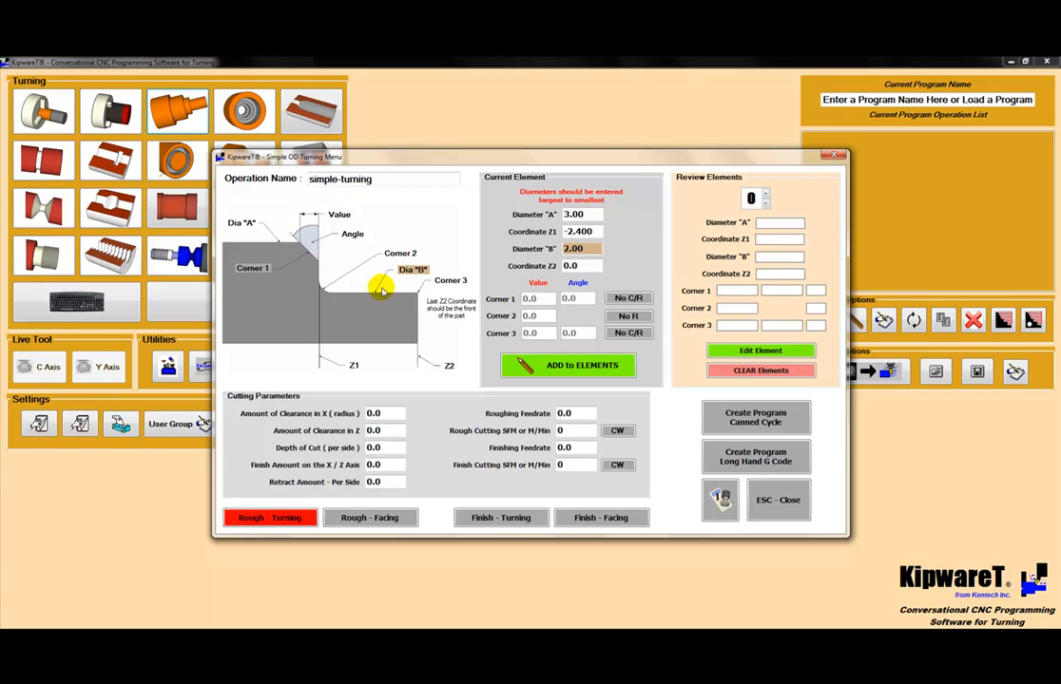
Step: Check the marked-up print and set the current element's Coordinate Z2 to -.600
click(569, 266)
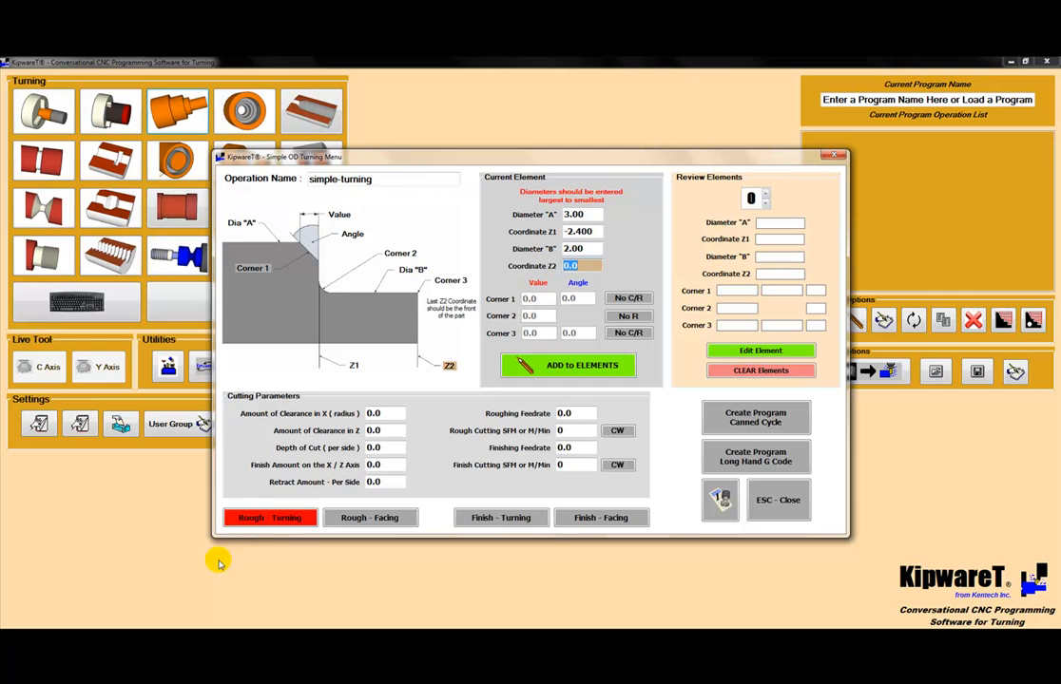
click(100, 640)
click(150, 591)
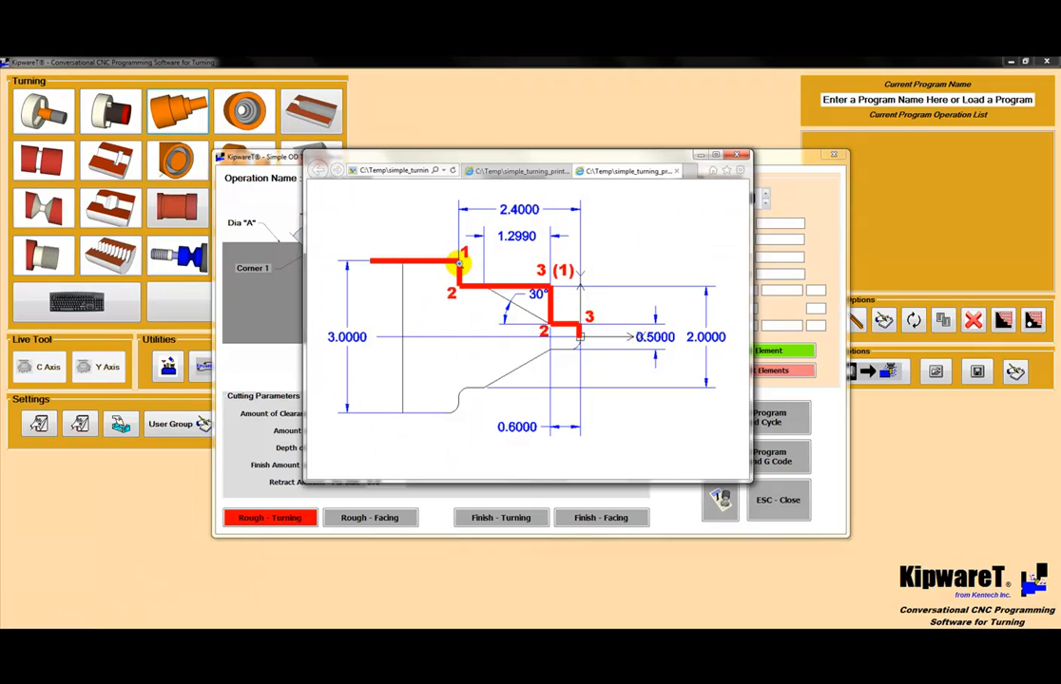
click(791, 155)
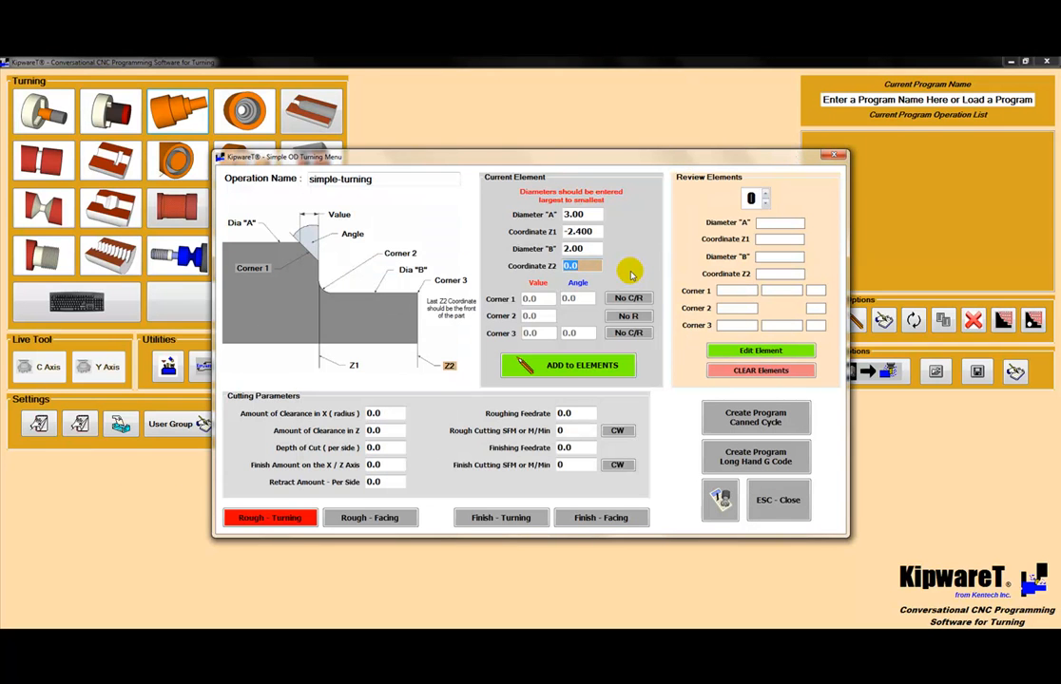
text(-.60)
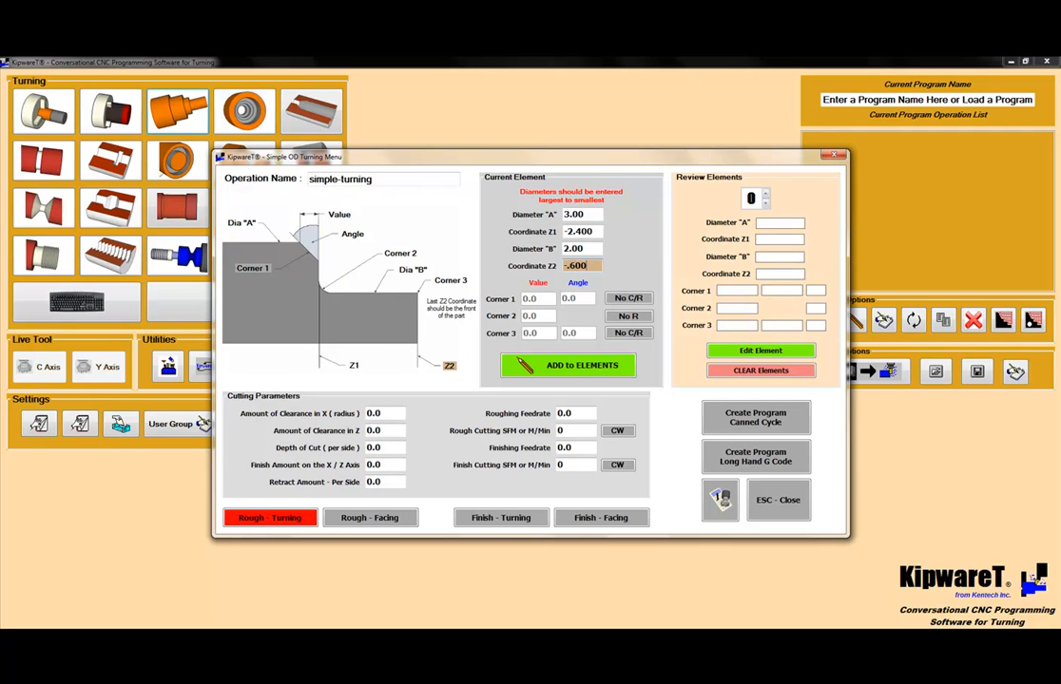
text(0)
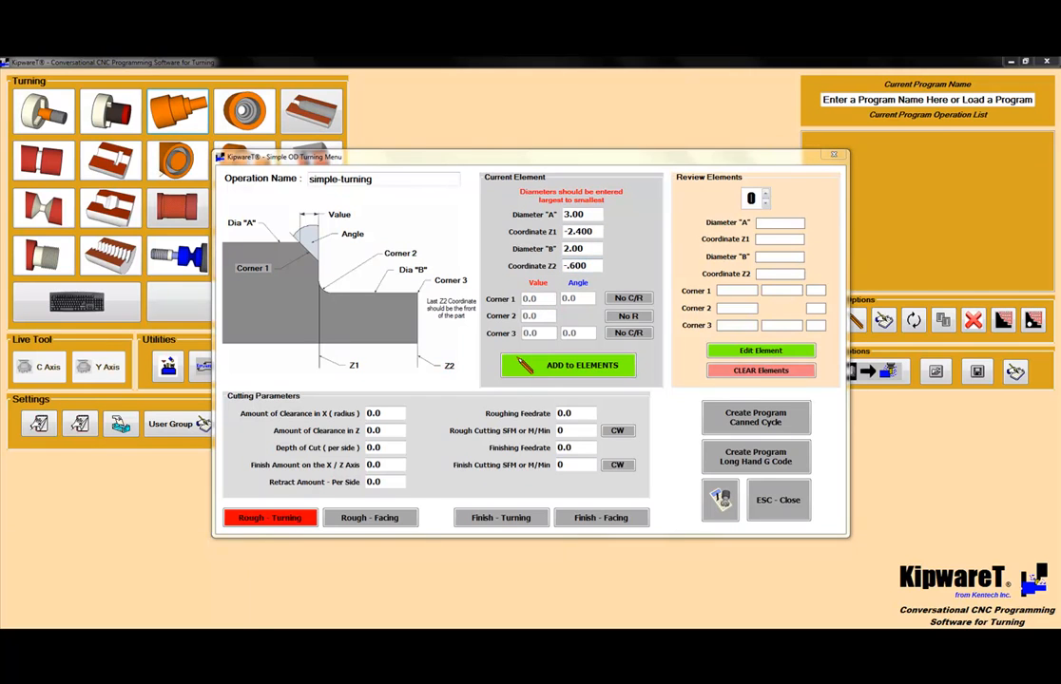
Step: Check the print and define Corner 1 of the current element as a radius of .200
click(105, 572)
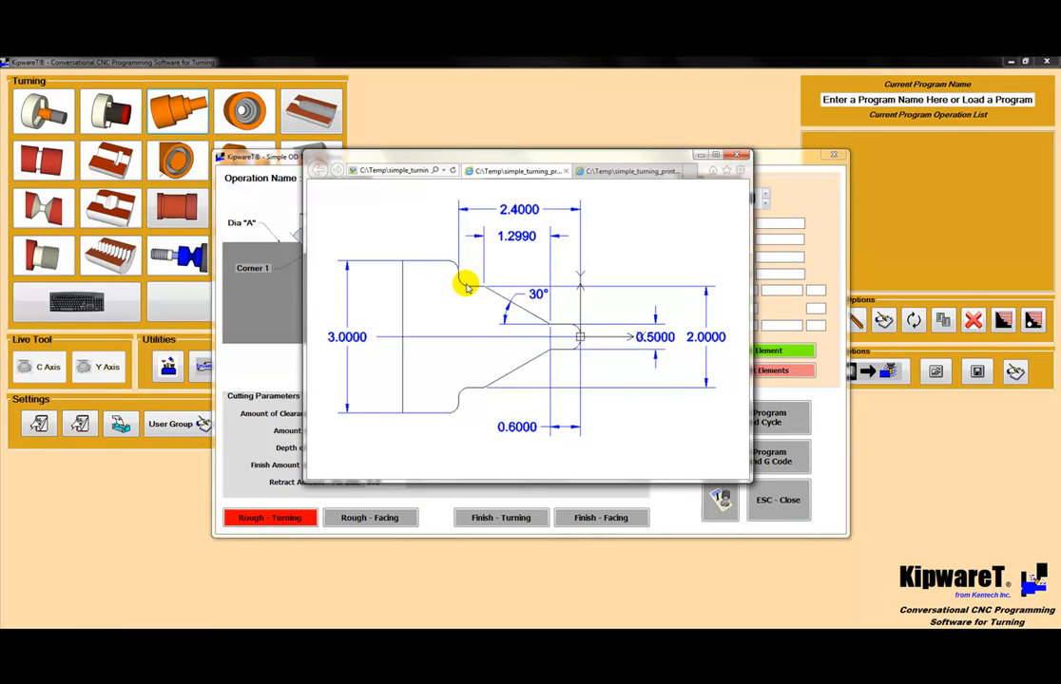
click(700, 157)
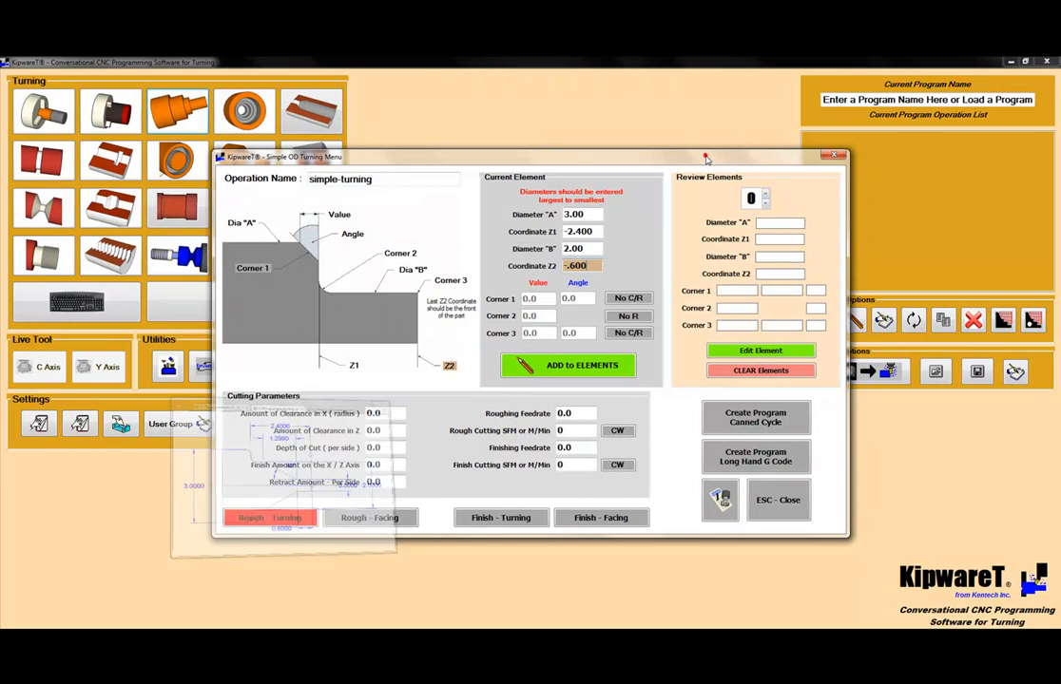
click(627, 298)
click(627, 298)
click(528, 300)
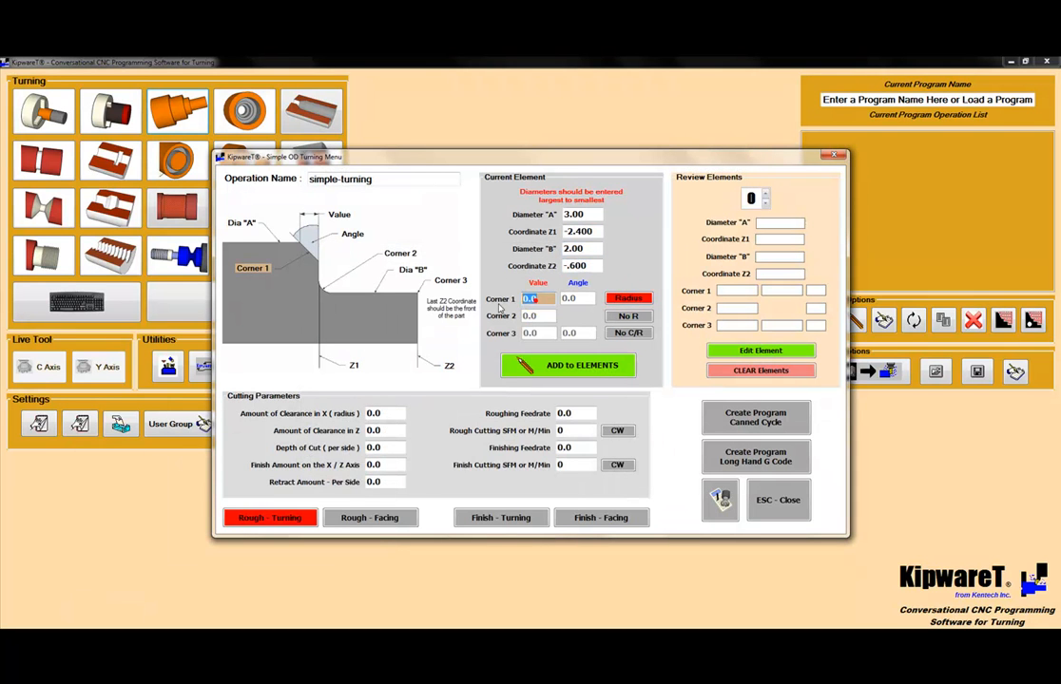
text(.200)
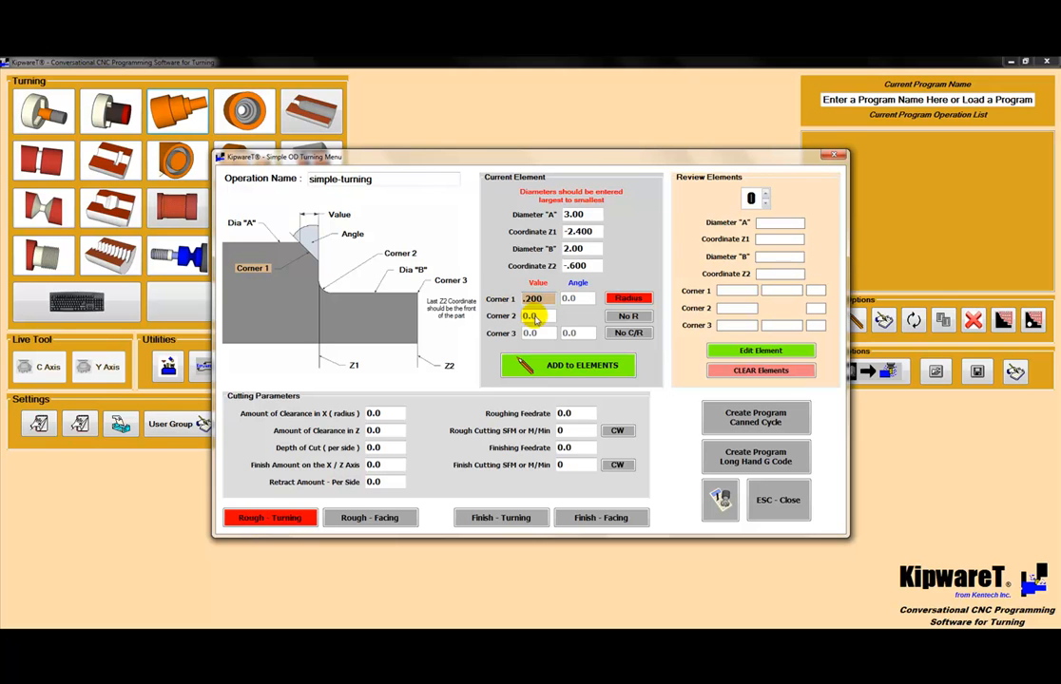
Step: Define Corner 2 of the current element as a radius of .200
click(623, 318)
drag(546, 316, 450, 321)
text(.)
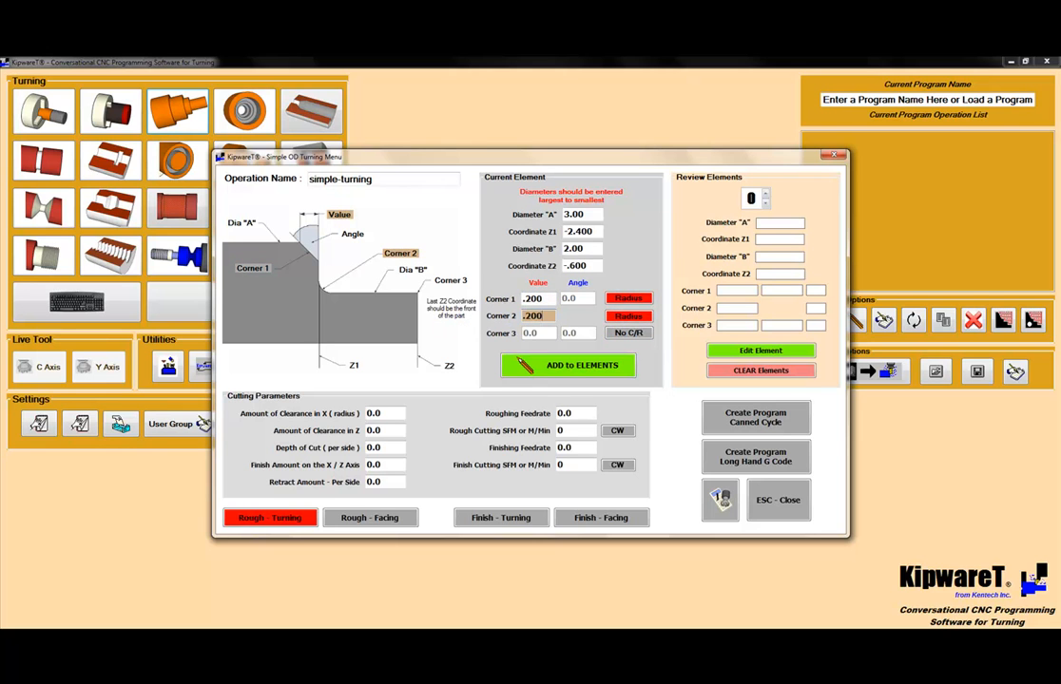
text(200)
Step: Define Corner 3 of the current element as a chamfer with a value of 1.299
click(627, 333)
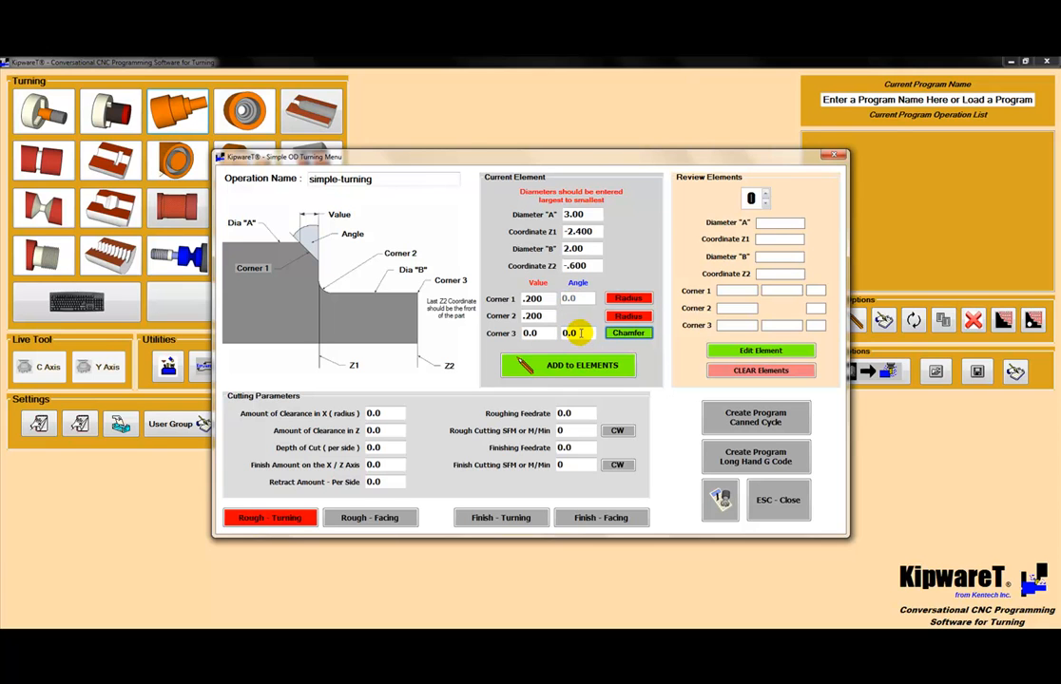
click(538, 334)
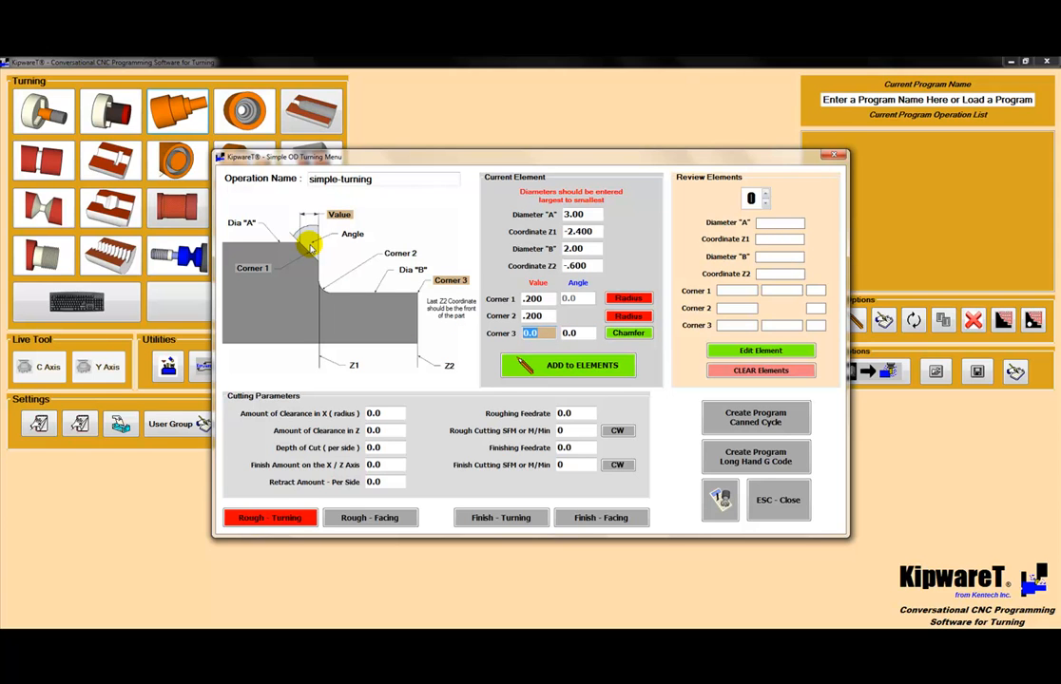
text(1.299)
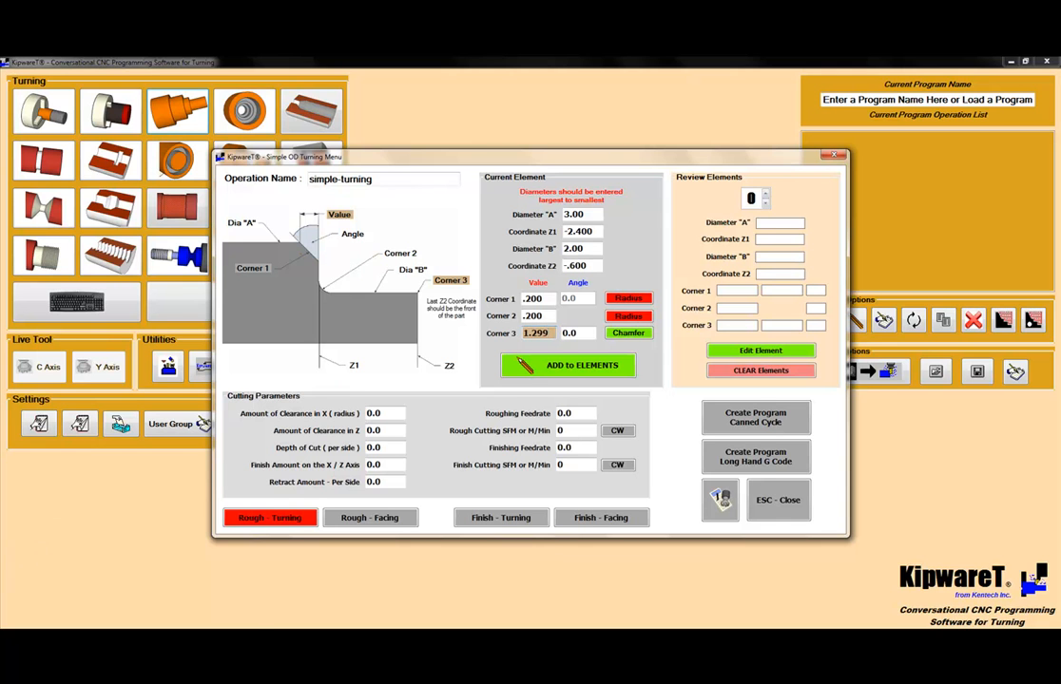
Step: Check the taper angle on the print, set the Corner 3 chamfer angle to 60.0 and add the element to the profile
click(72, 522)
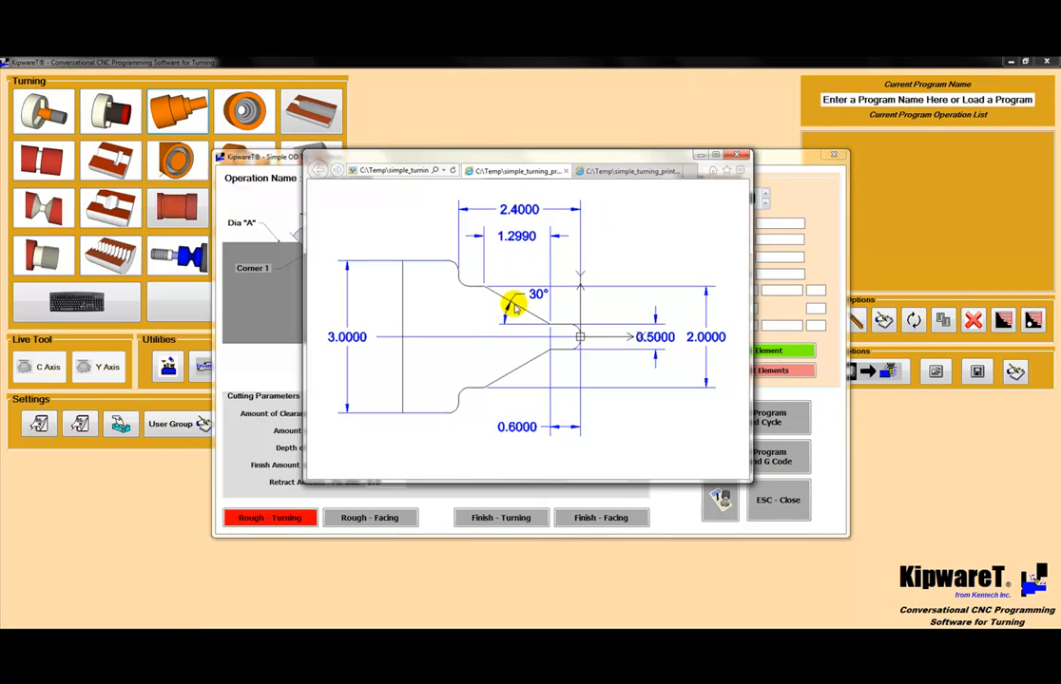
click(699, 154)
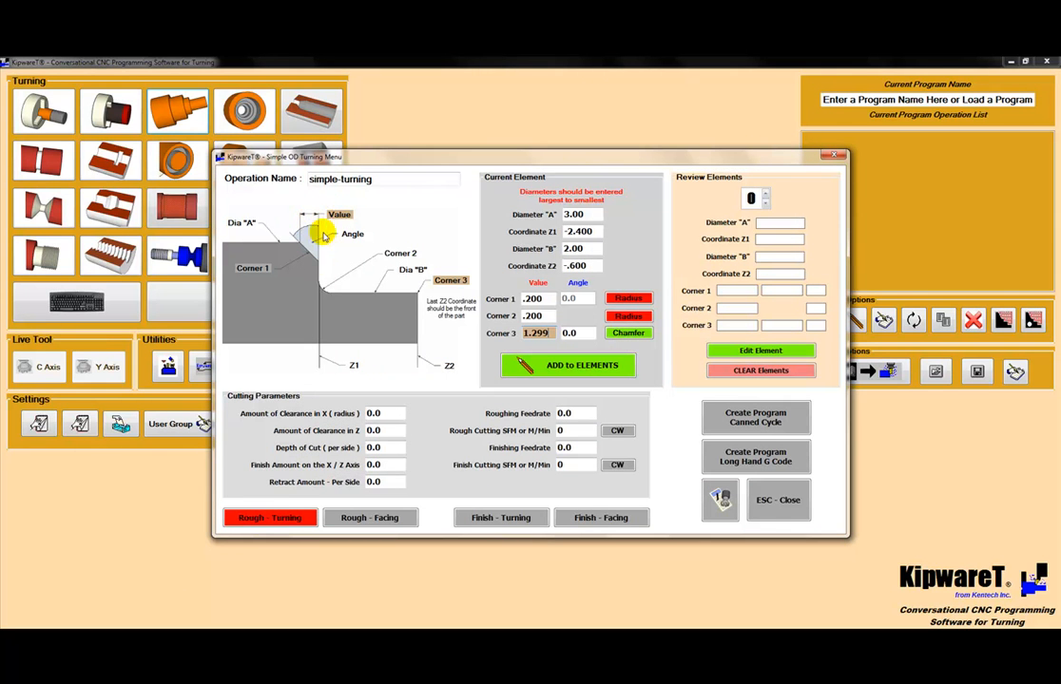
click(575, 335)
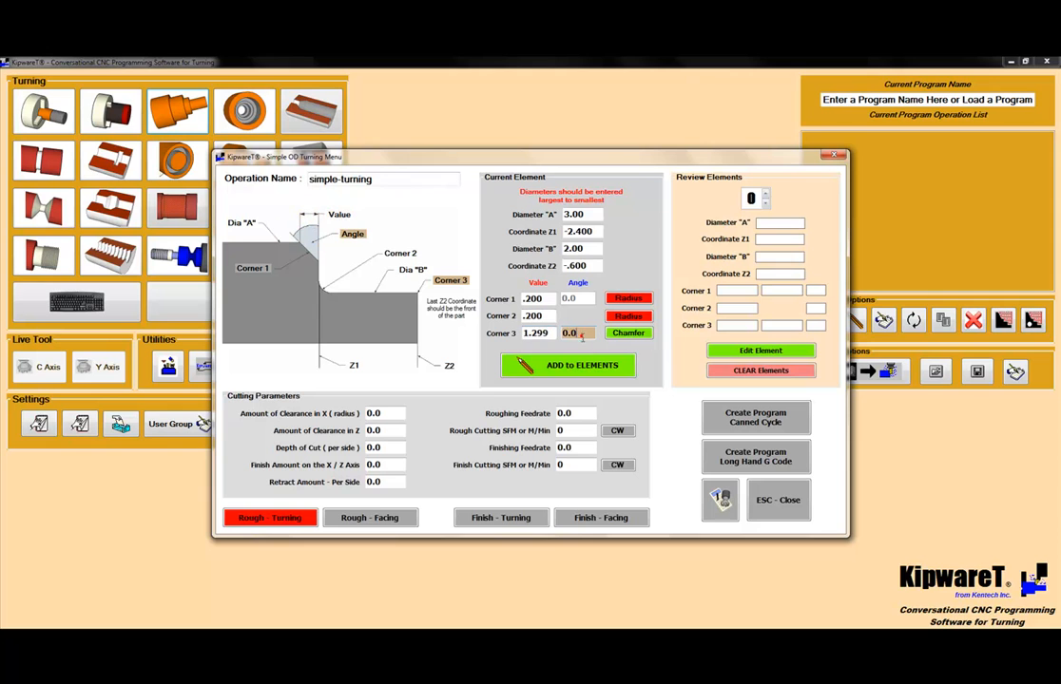
text(60.0)
click(564, 371)
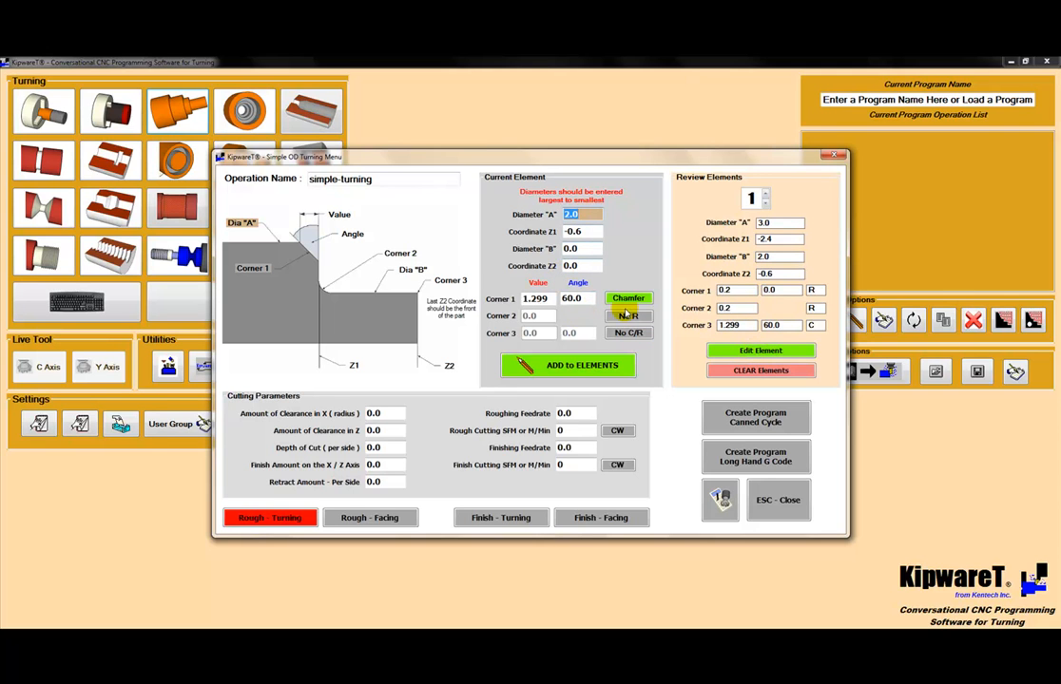
Step: Reopen element 1 for editing, try a Corner 3 chamfer angle of 30.0, and save the edits with the angle set back to 60.0
click(781, 350)
drag(591, 334, 443, 336)
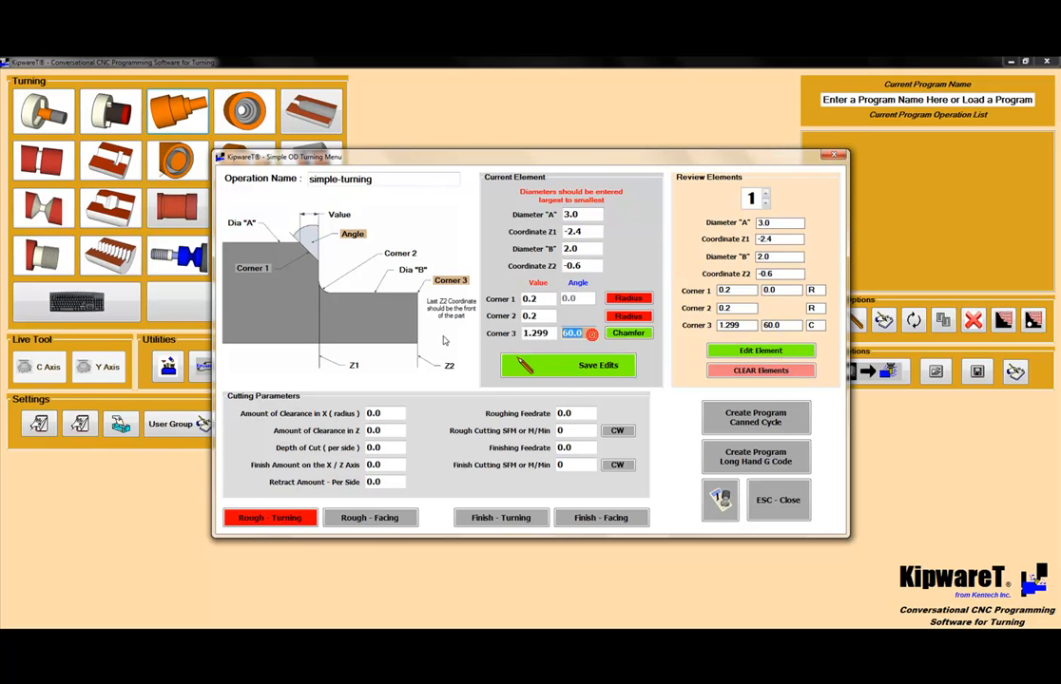
text(30.0)
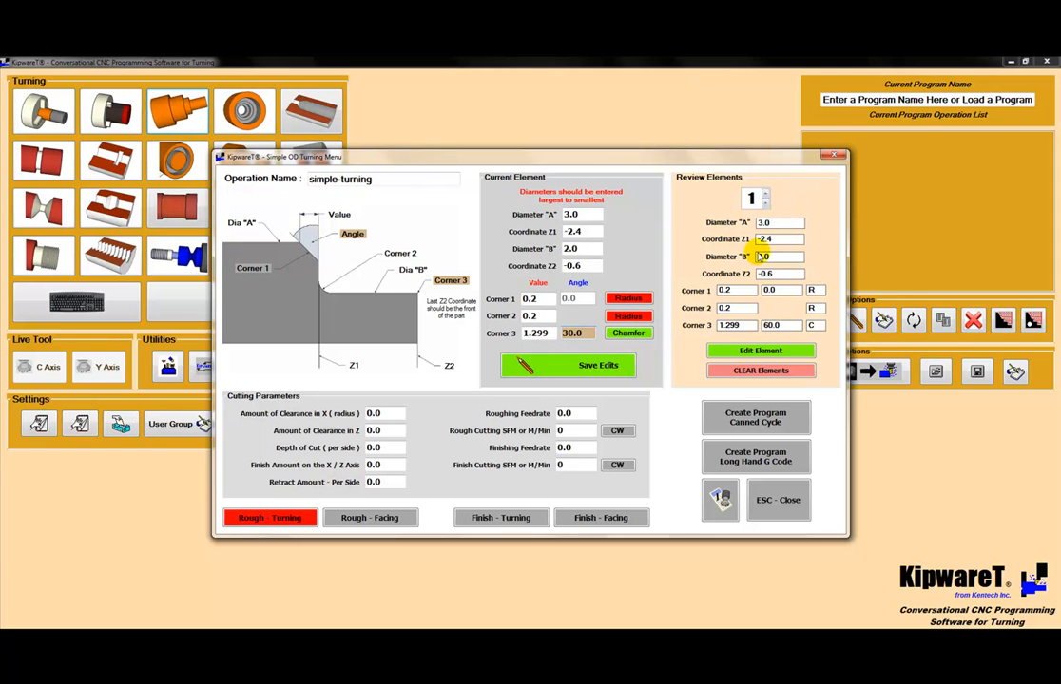
drag(588, 339, 521, 335)
text(60.0)
click(537, 364)
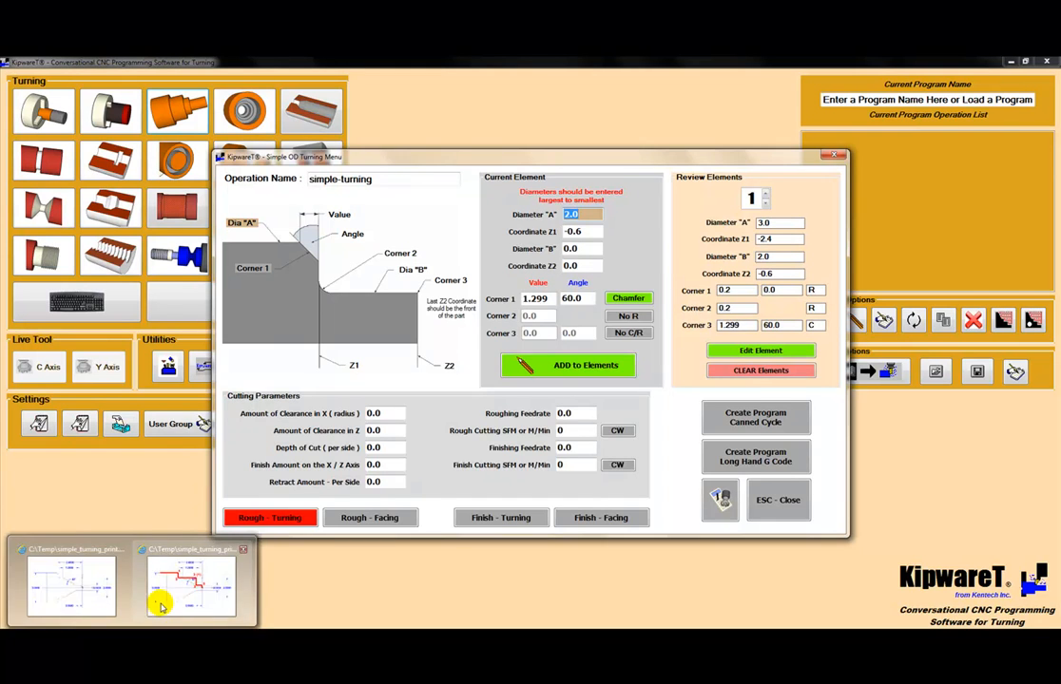
Step: Check the marked-up and plain prints and set Diameter "B" of the second element to .500
click(159, 601)
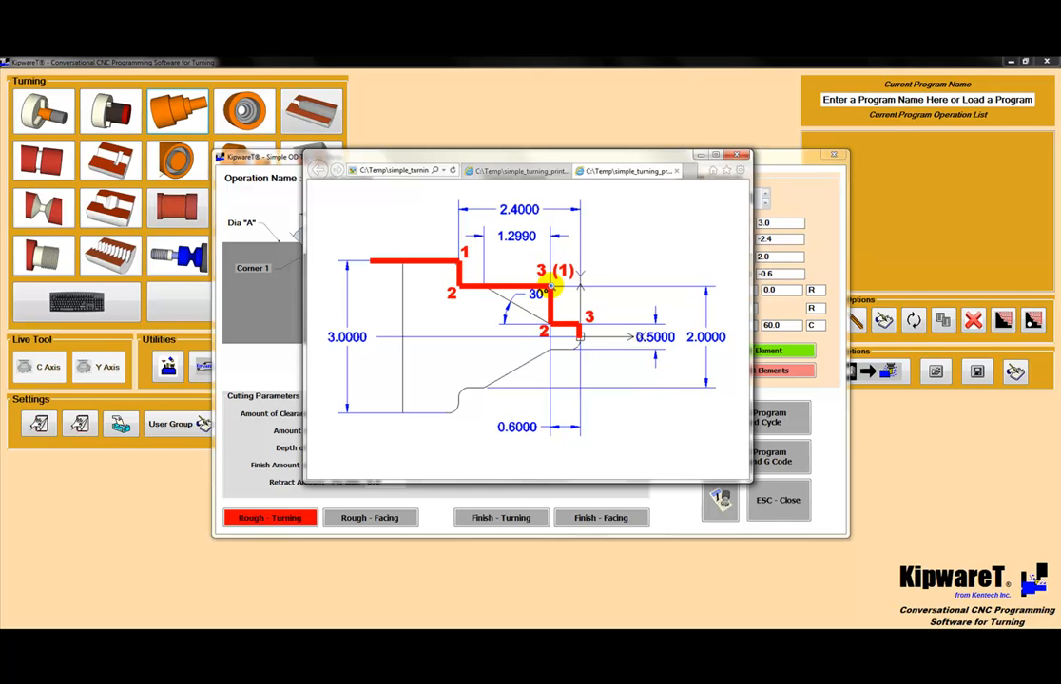
click(699, 154)
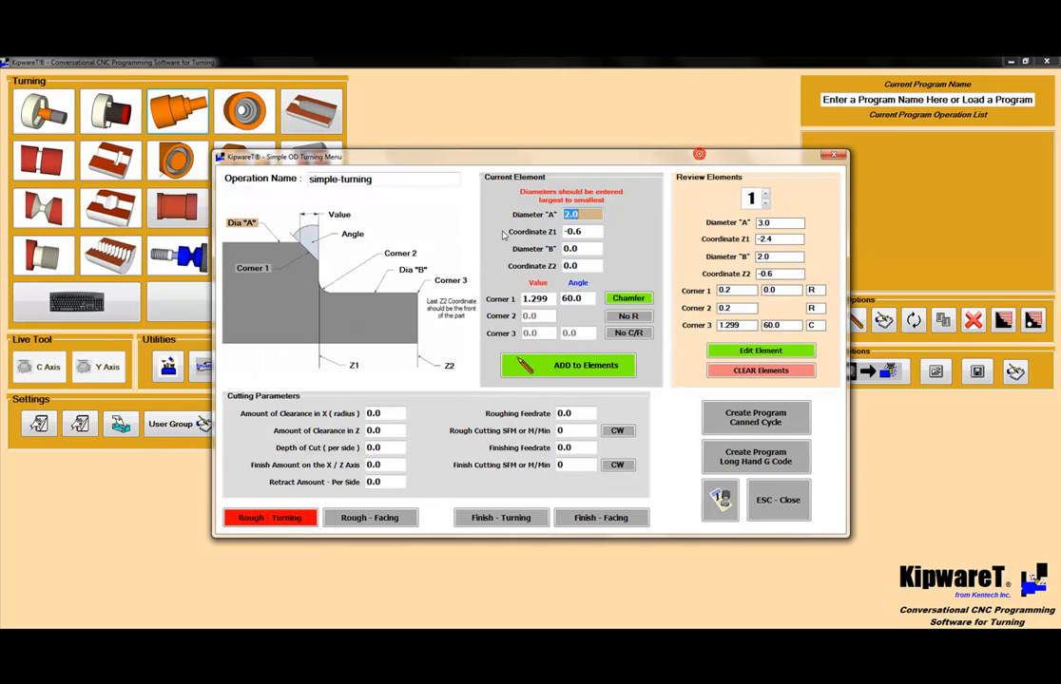
click(578, 248)
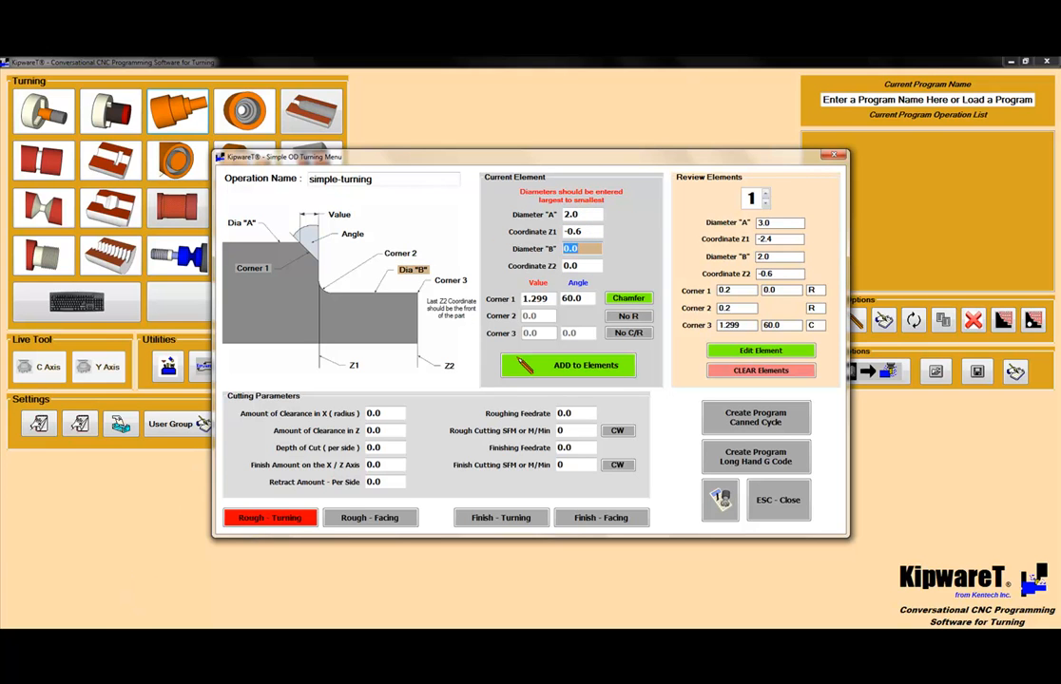
click(63, 506)
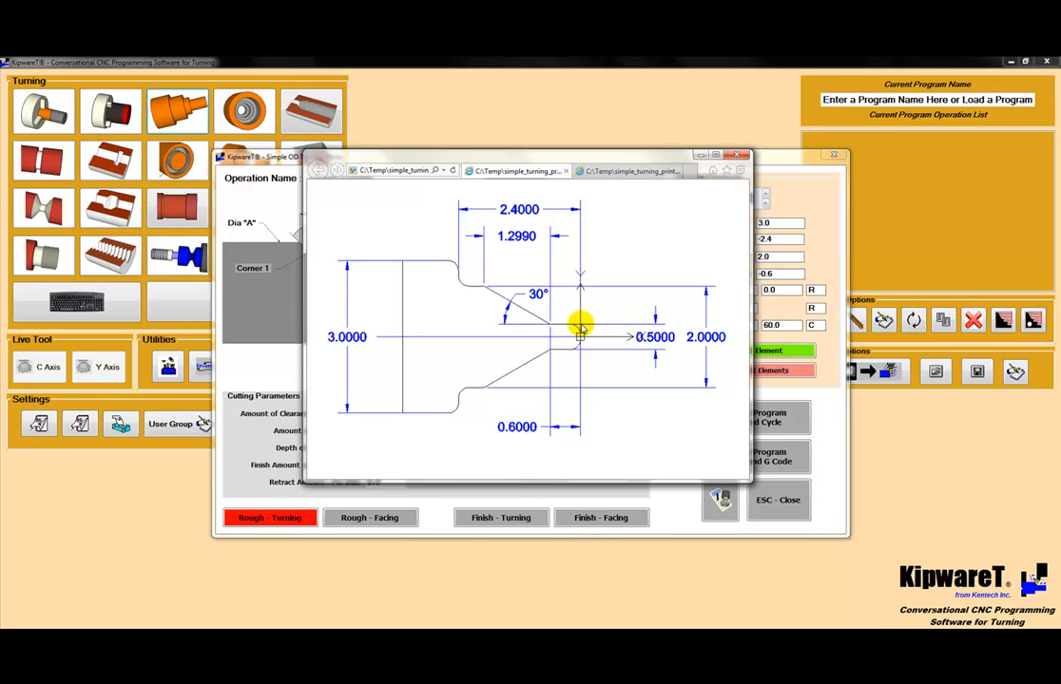
click(701, 155)
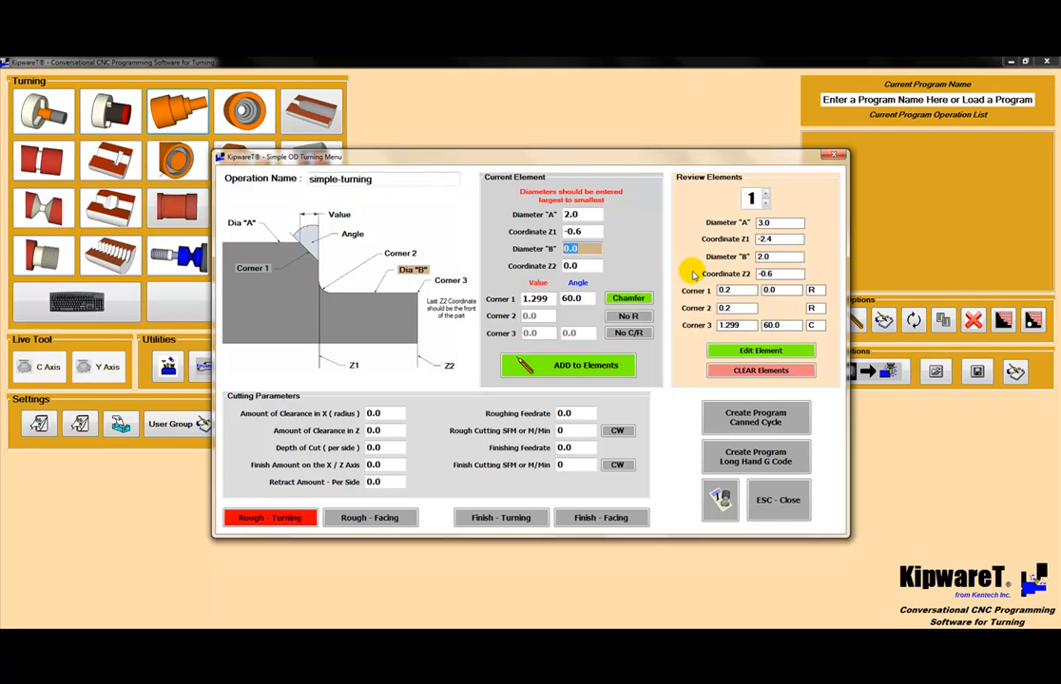
text(.5)
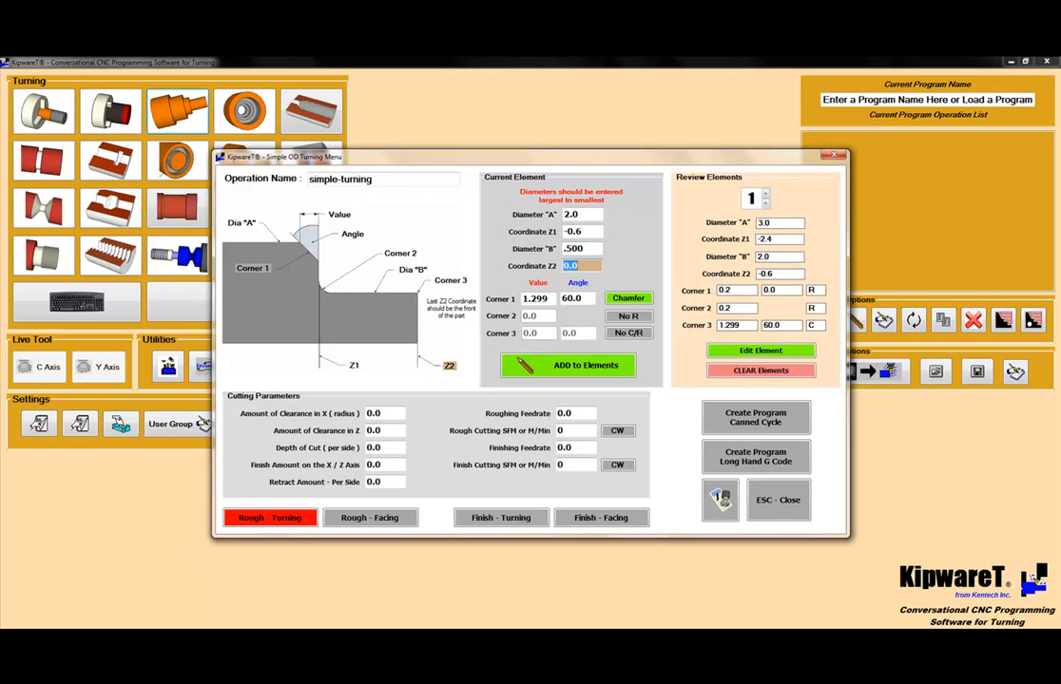
Step: Define Corner 3 of the second element as a radius of .200, add the element to the profile and review both elements
click(570, 265)
click(629, 333)
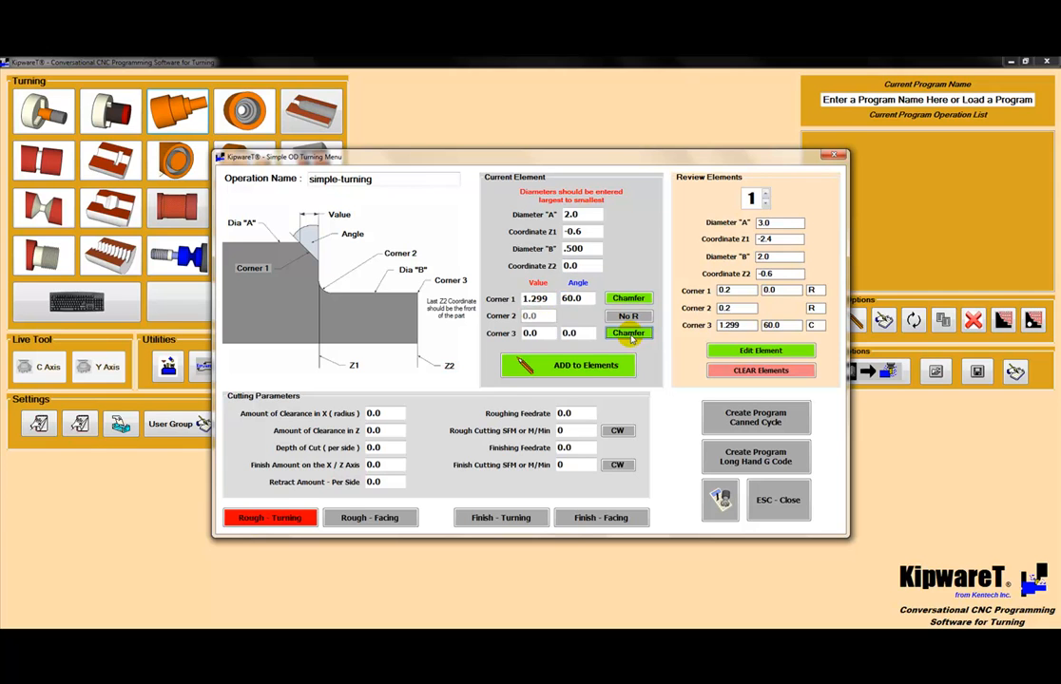
click(629, 333)
text(.20)
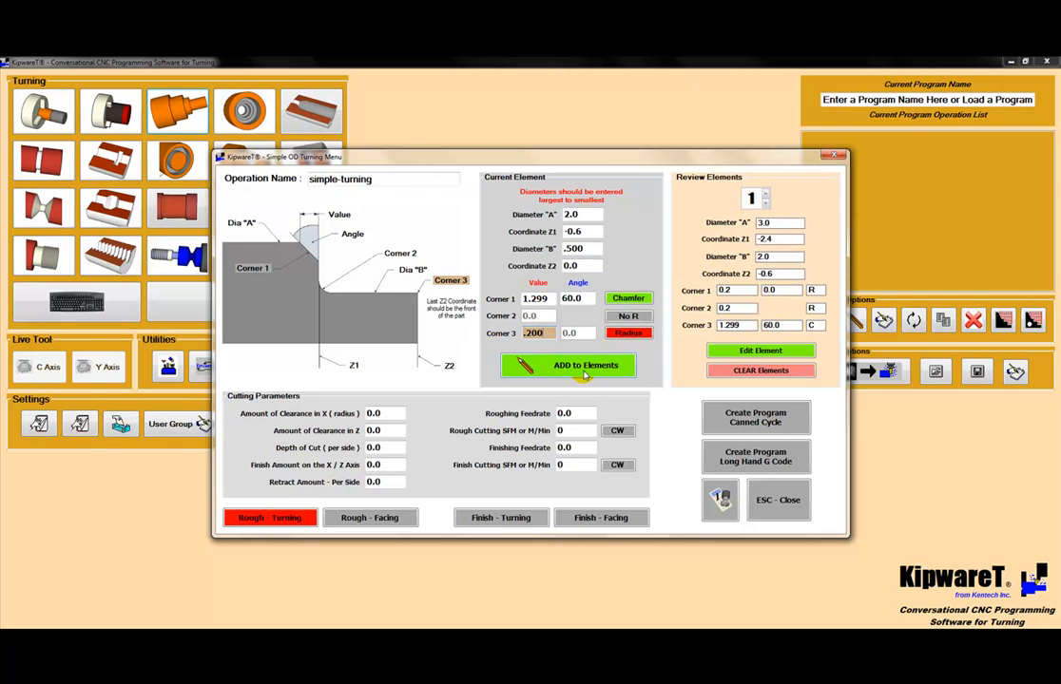
click(584, 368)
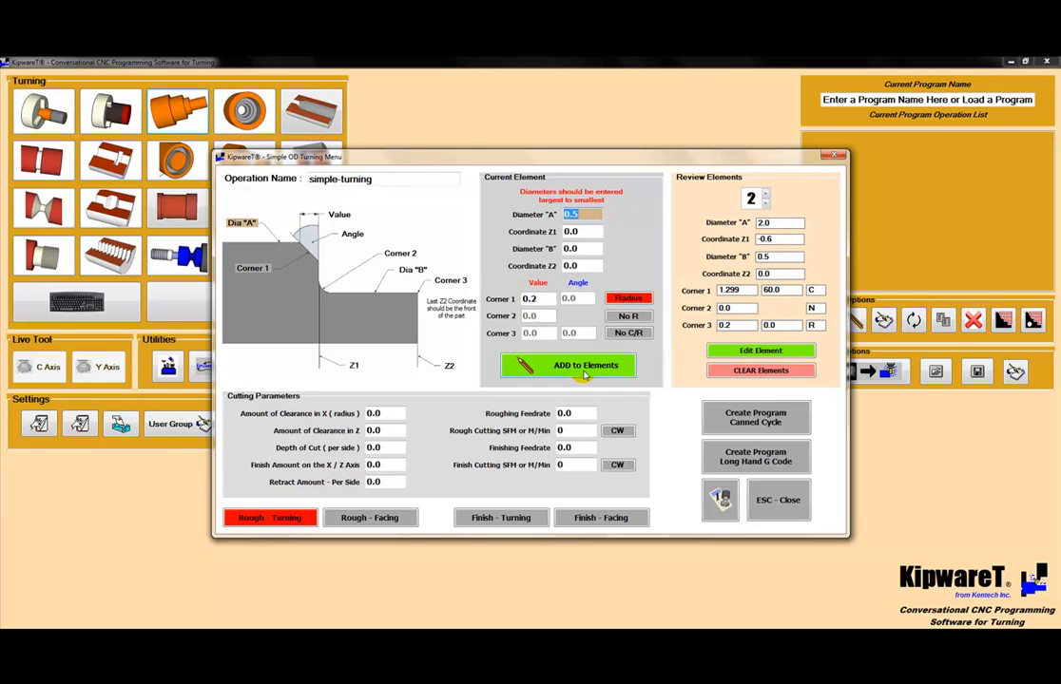
click(765, 203)
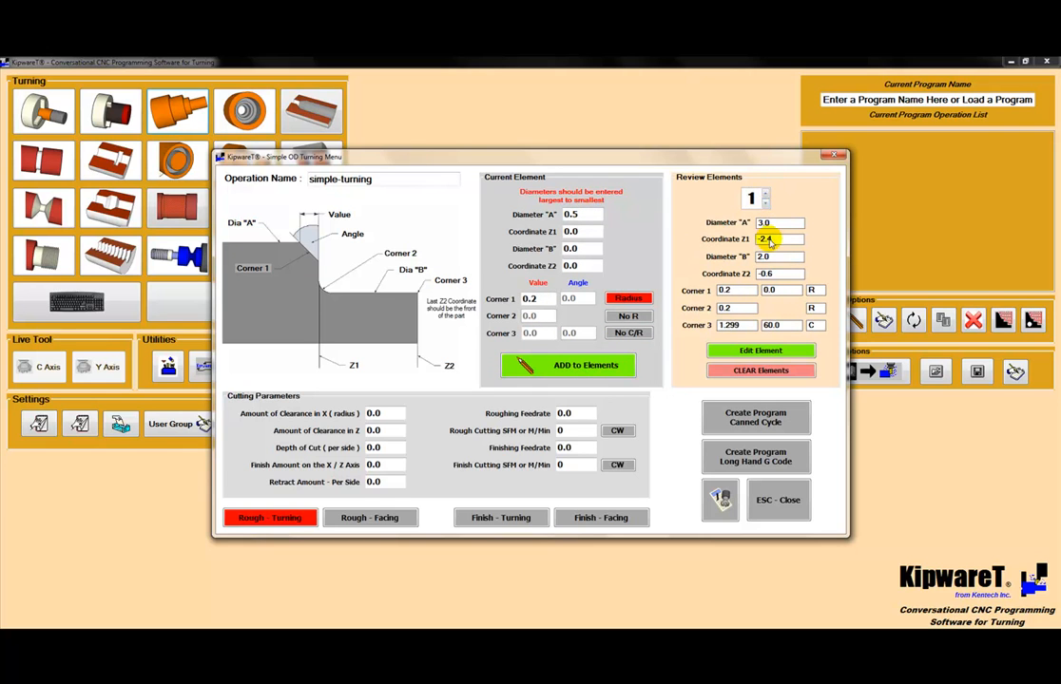
click(767, 196)
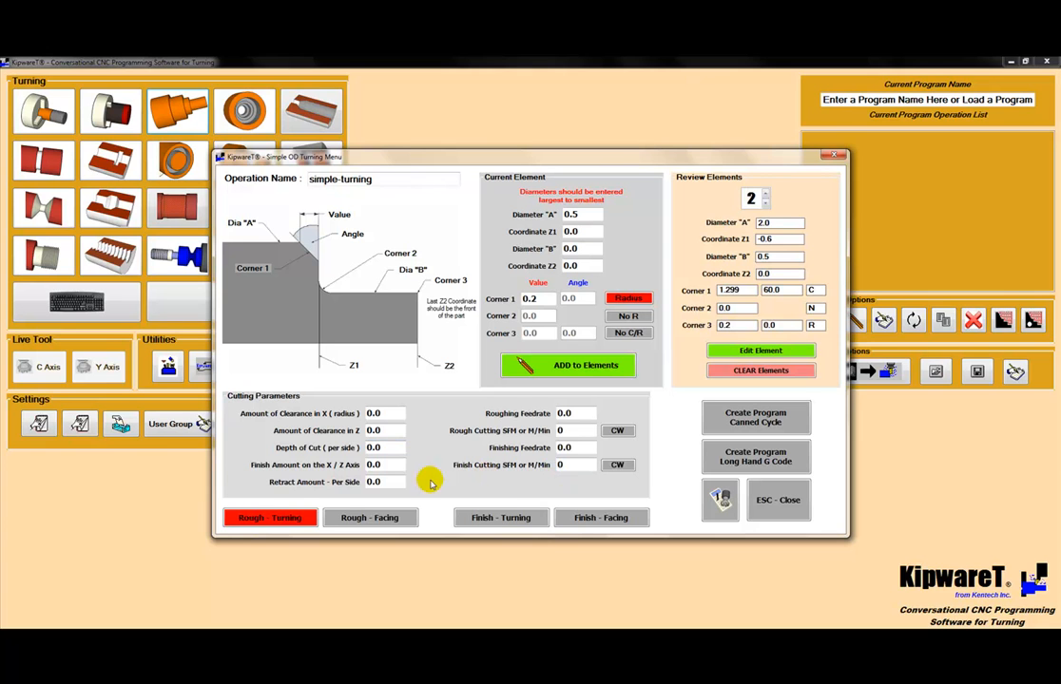
Step: Set the cutting clearance amounts to .050 in X (radius) and .050 in Z
click(392, 415)
double_click(392, 415)
key(BackSpace)
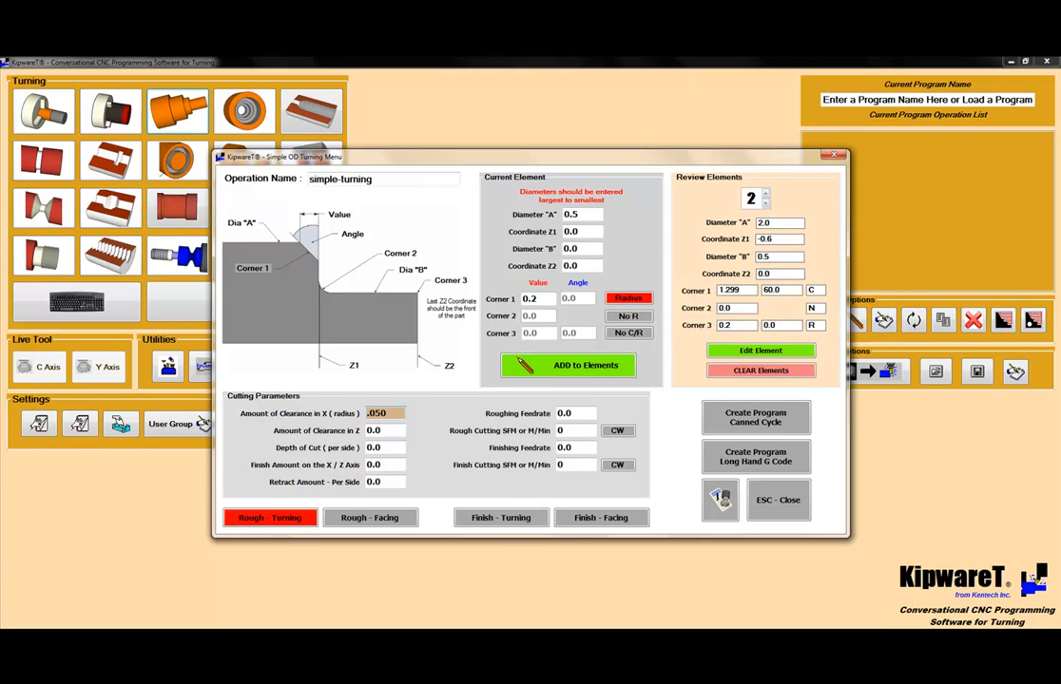
click(387, 431)
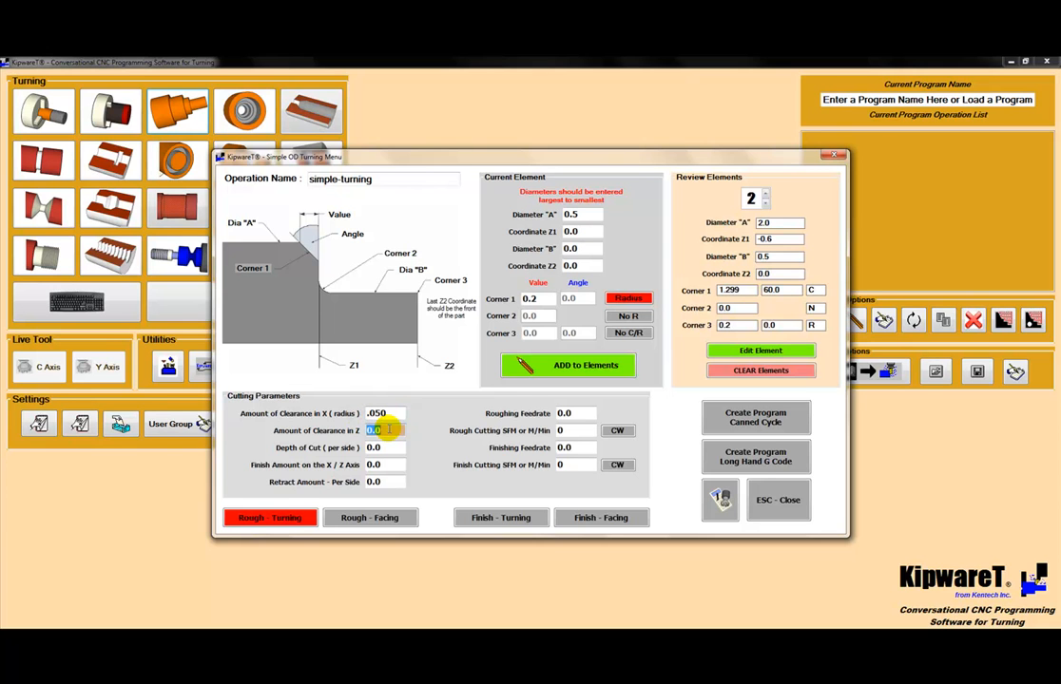
text(.050)
key(Tab)
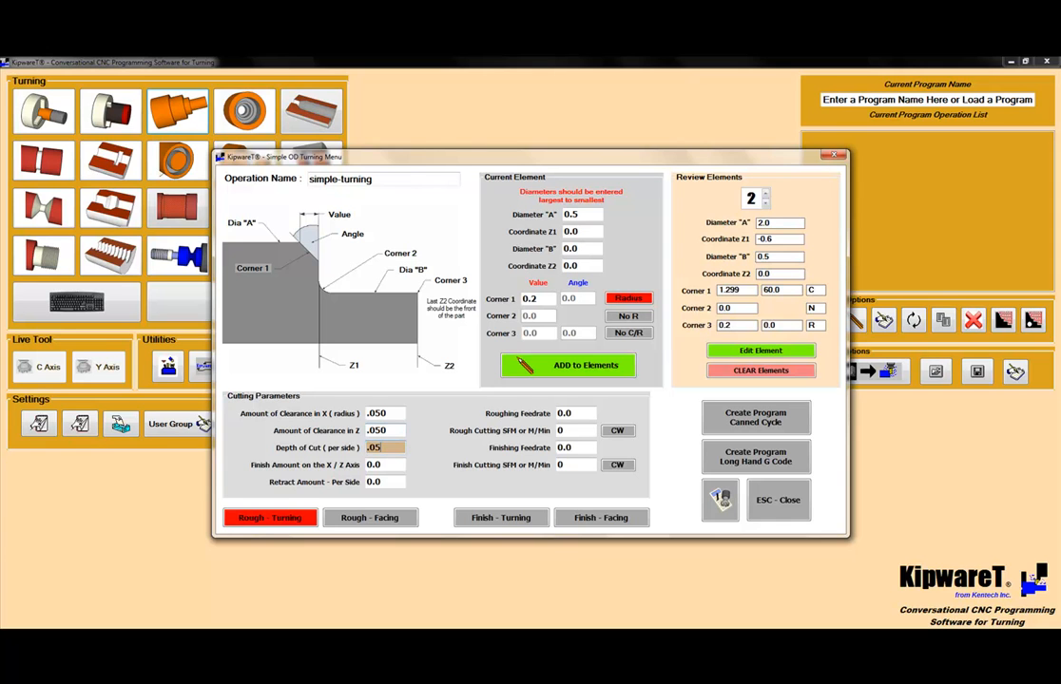
text(.050)
Step: Set the depth of cut per side to .050, the X/Z finish amount to .010 and the retract amount per side to .050
key(Tab)
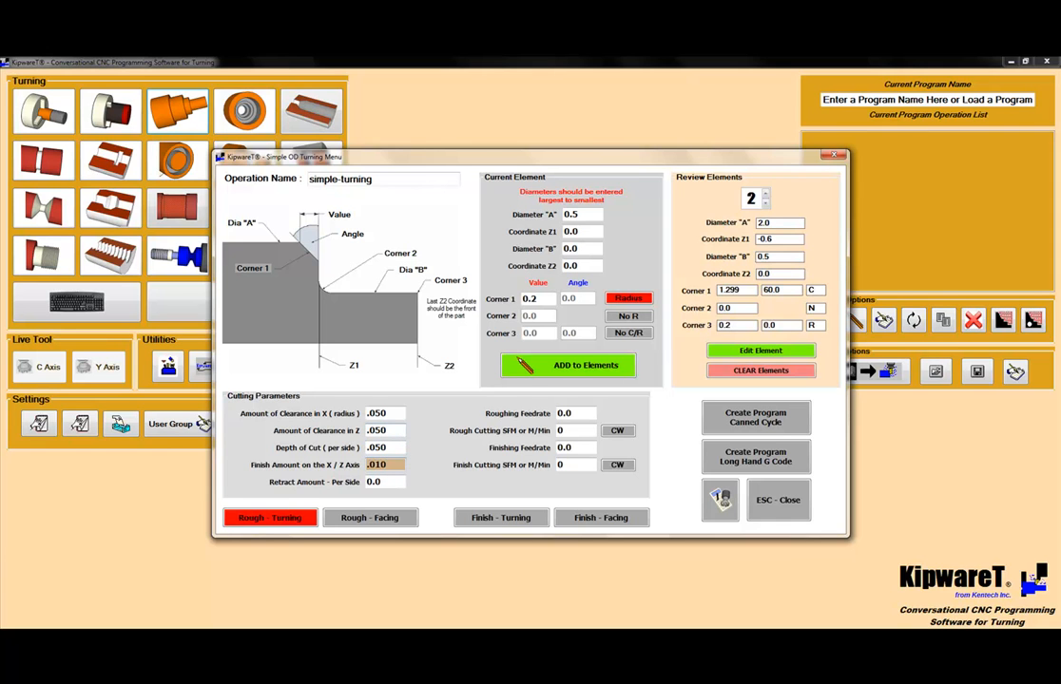
key(Tab)
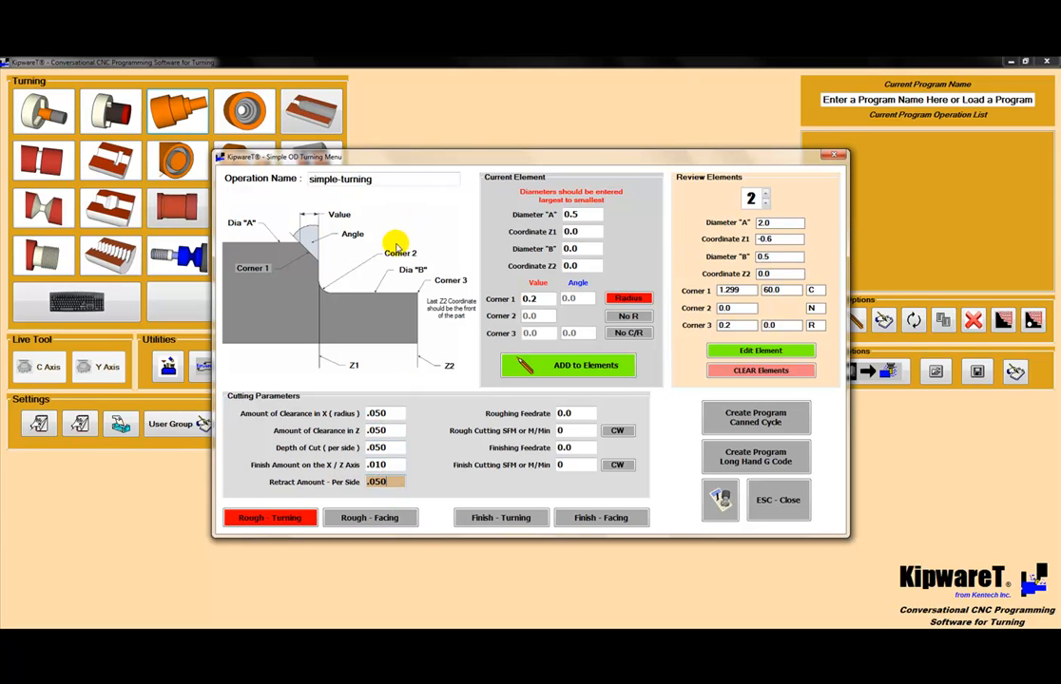
key(Tab)
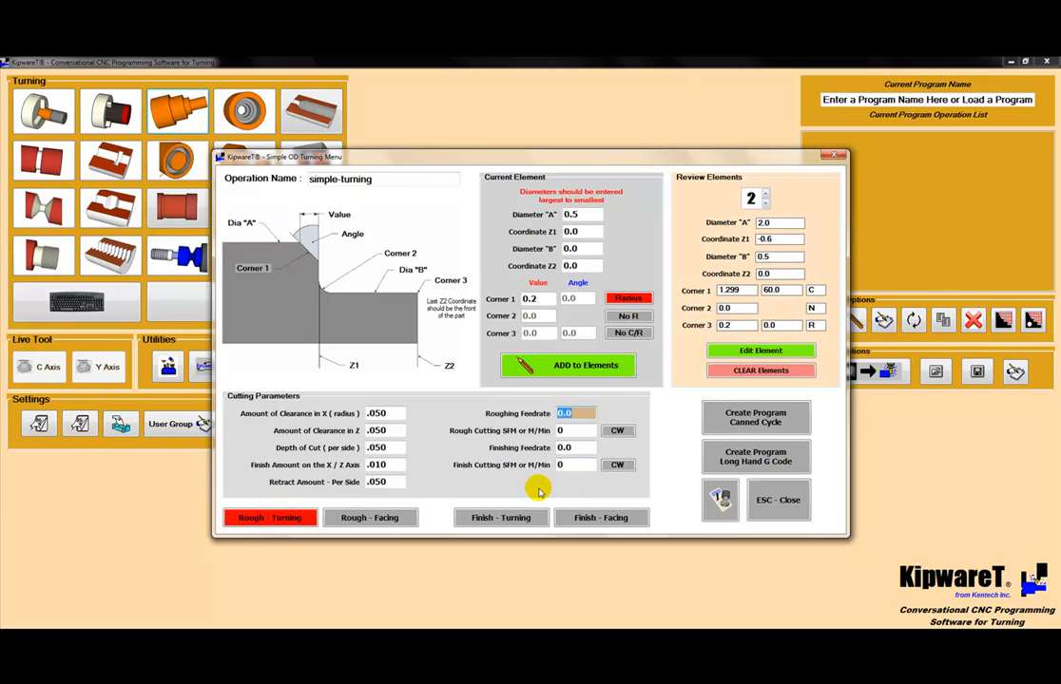
Step: Calculate the rough turning speed and feed for 4150 Steel with Carbide and record them in the cutting parameters
click(720, 501)
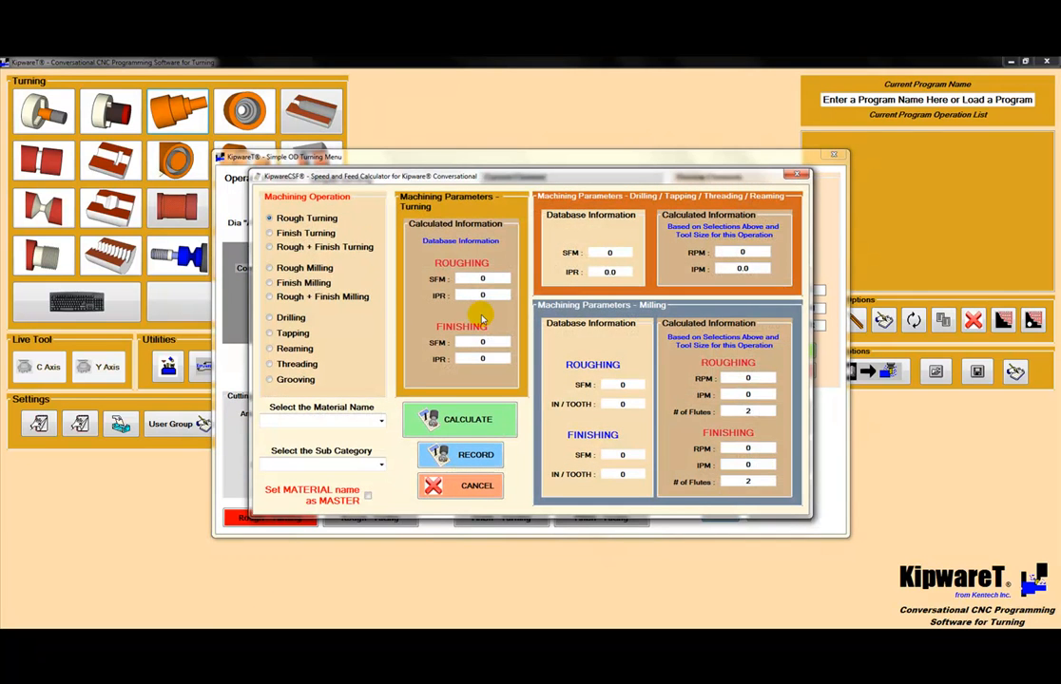
click(380, 421)
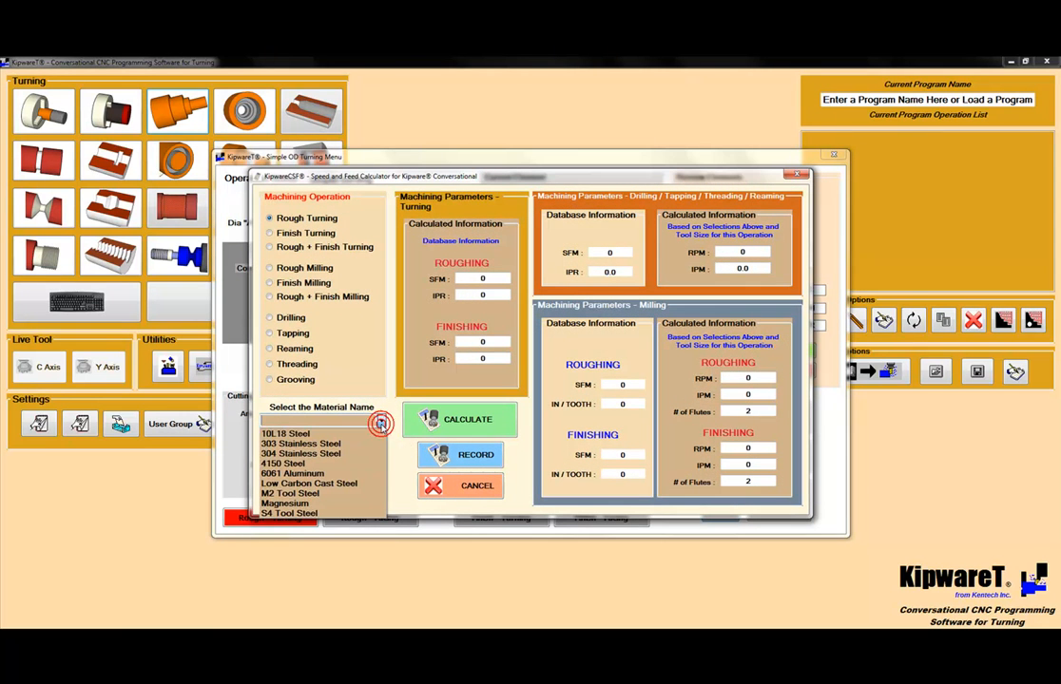
click(301, 463)
click(379, 465)
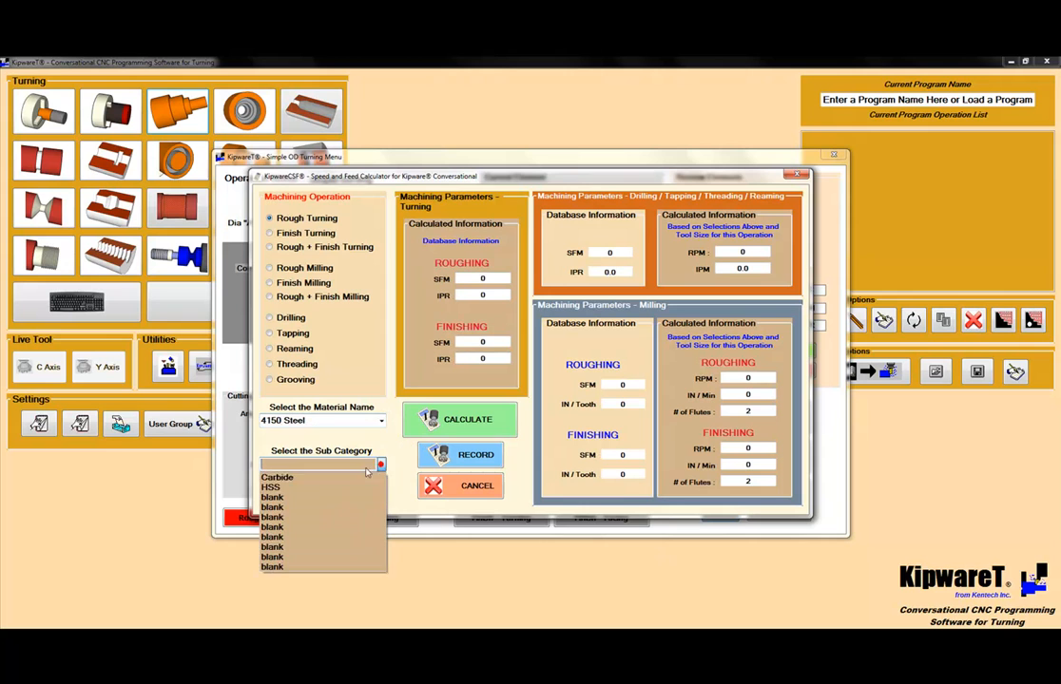
click(317, 476)
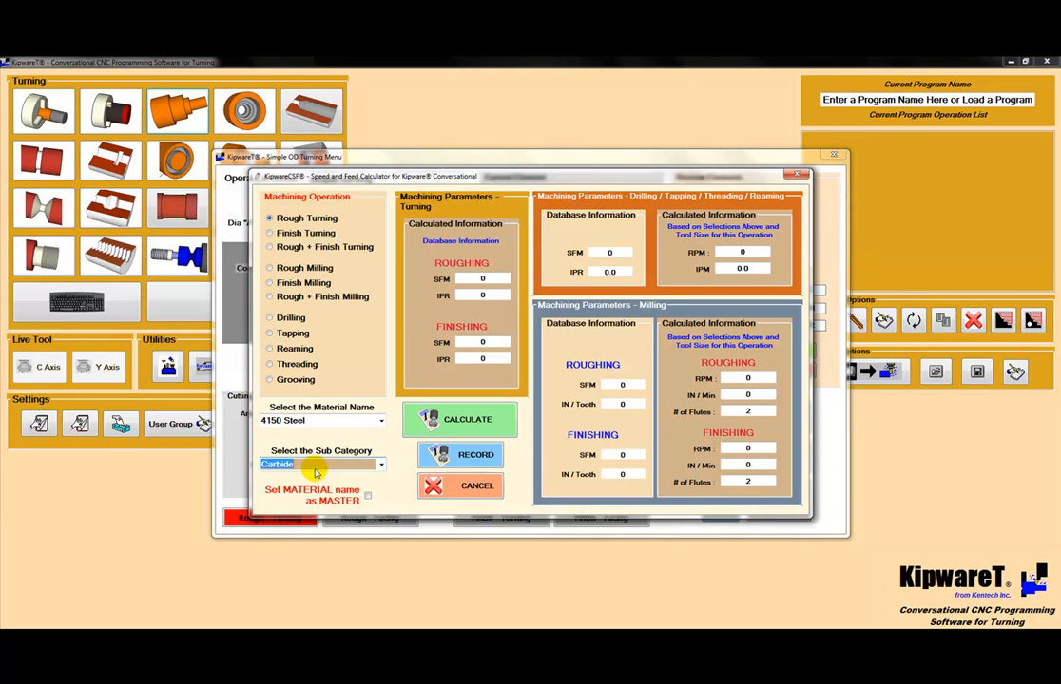
click(473, 423)
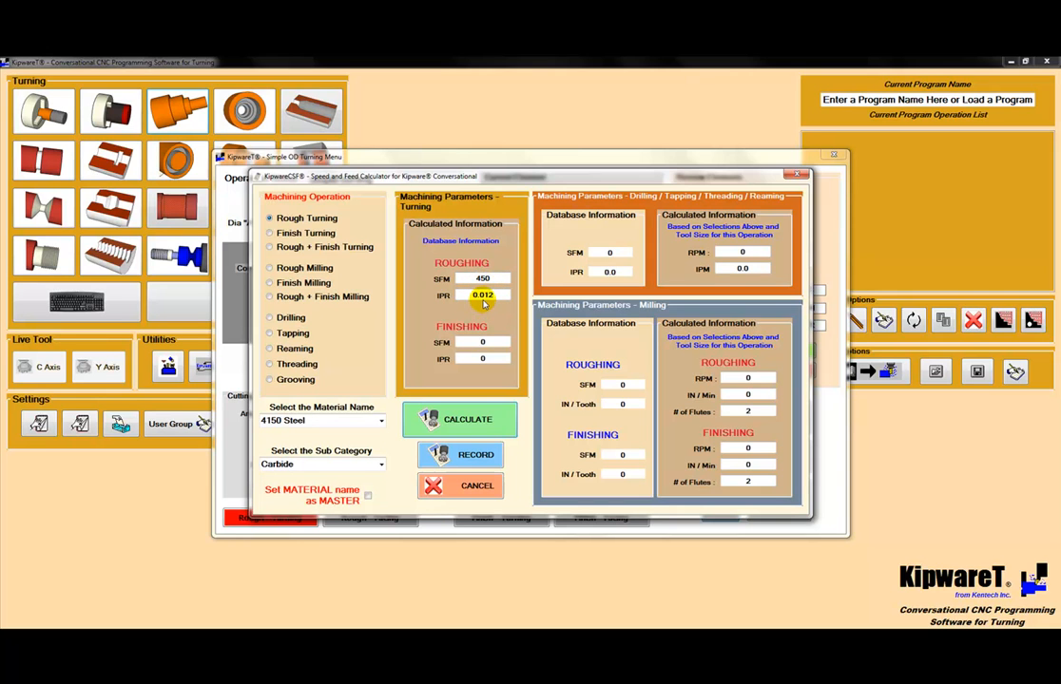
click(469, 456)
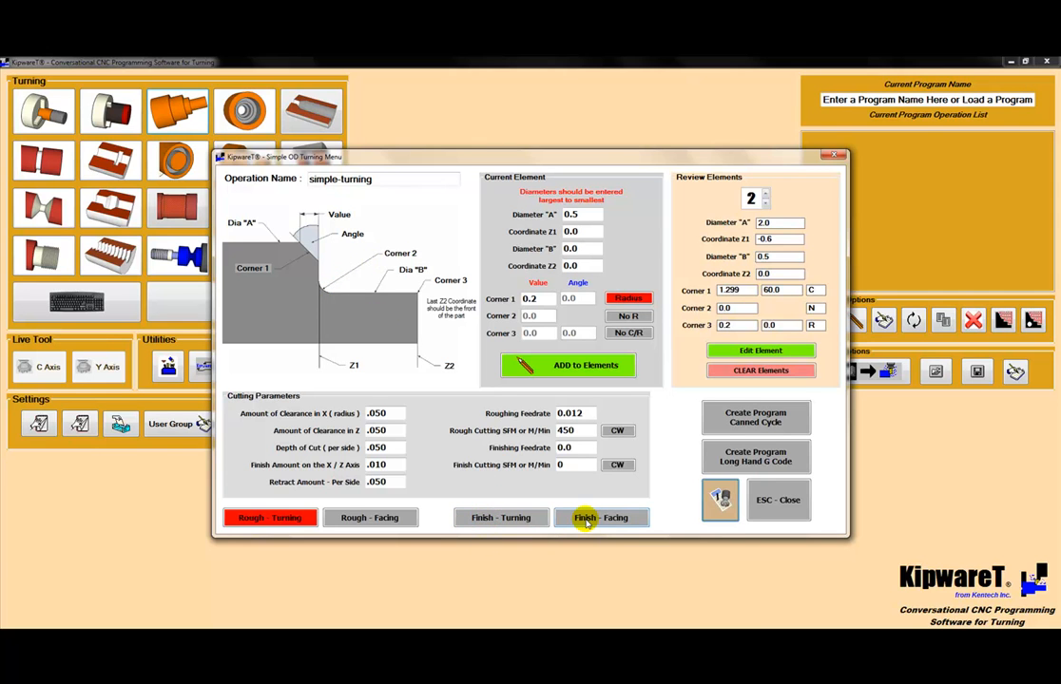
Step: Enable finish turning, calculate rough and finish turning speeds and feeds for 4150 Steel with Carbide, and record them in the cutting parameters
click(483, 520)
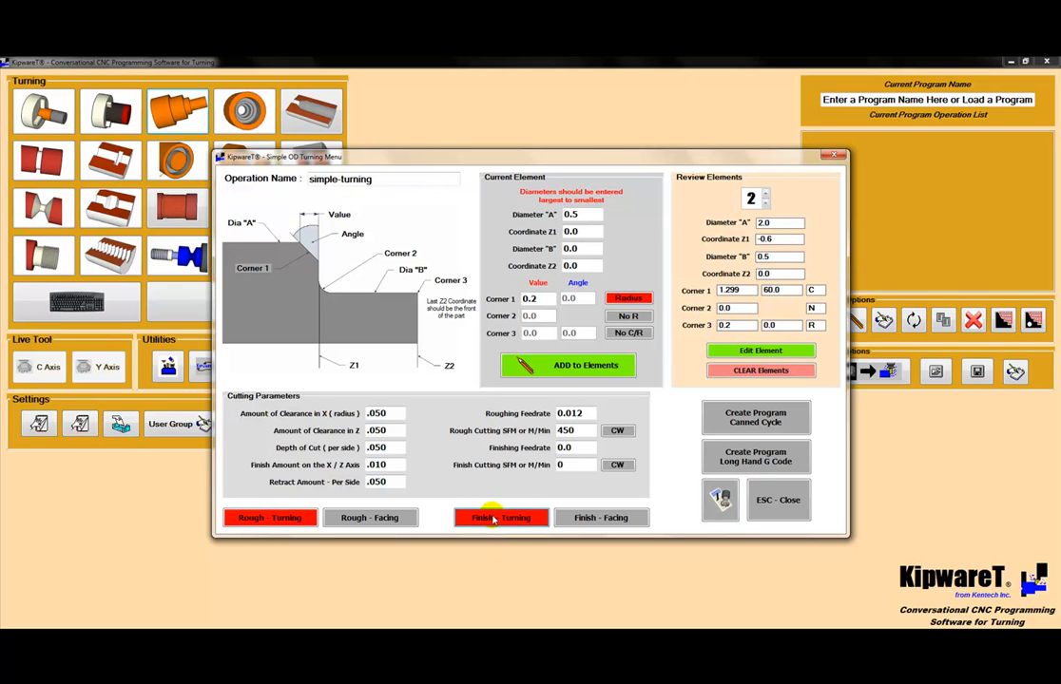
click(719, 499)
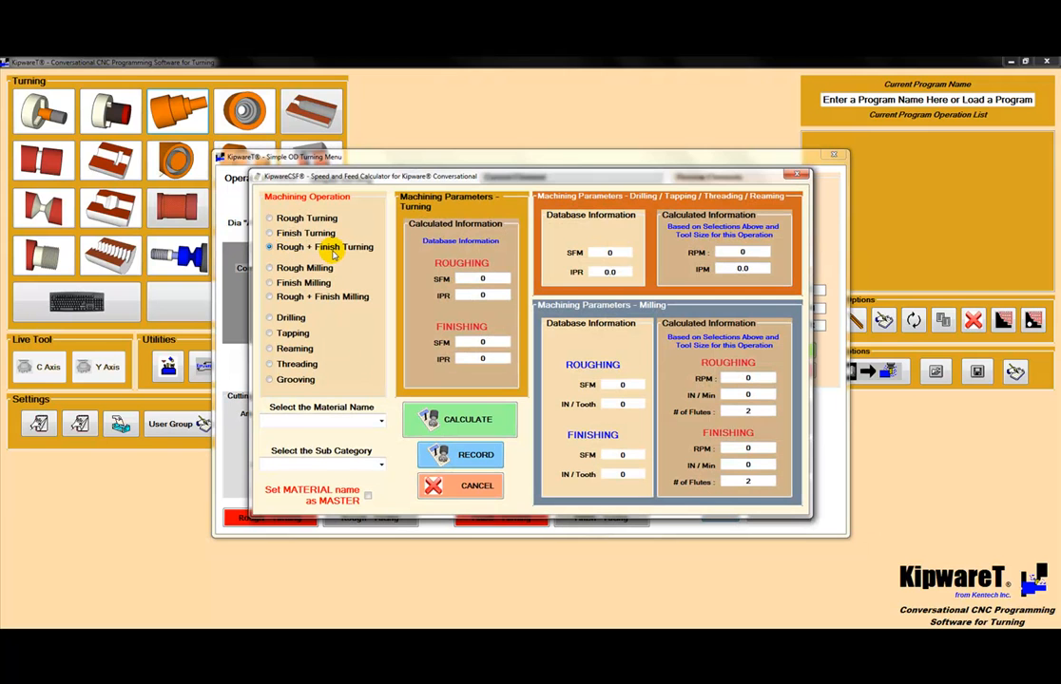
click(381, 419)
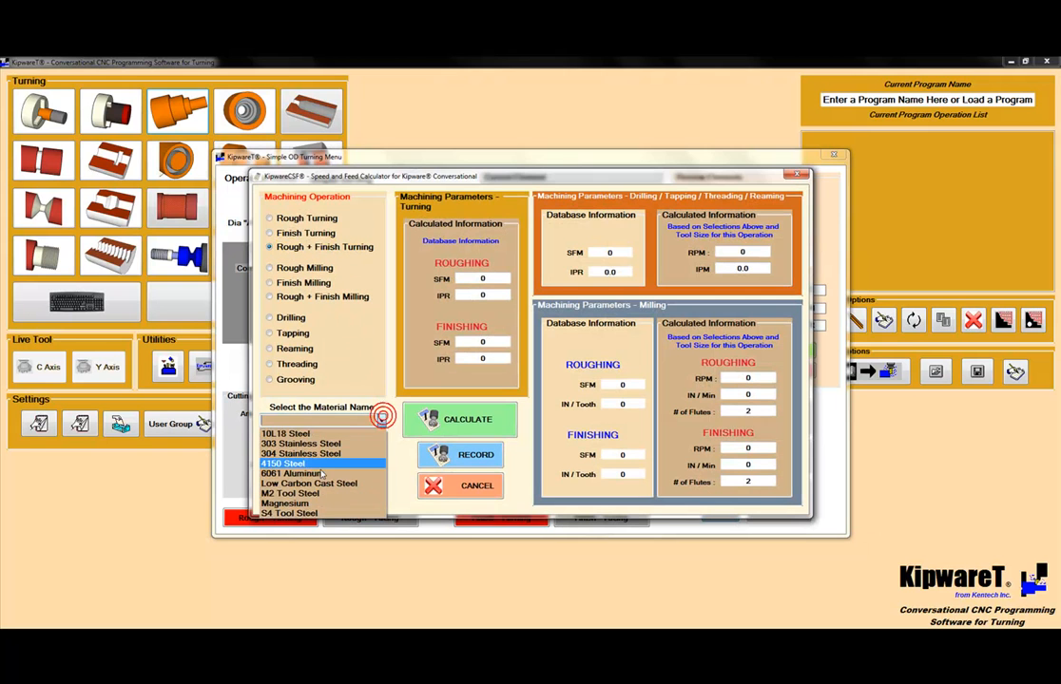
click(329, 465)
click(381, 465)
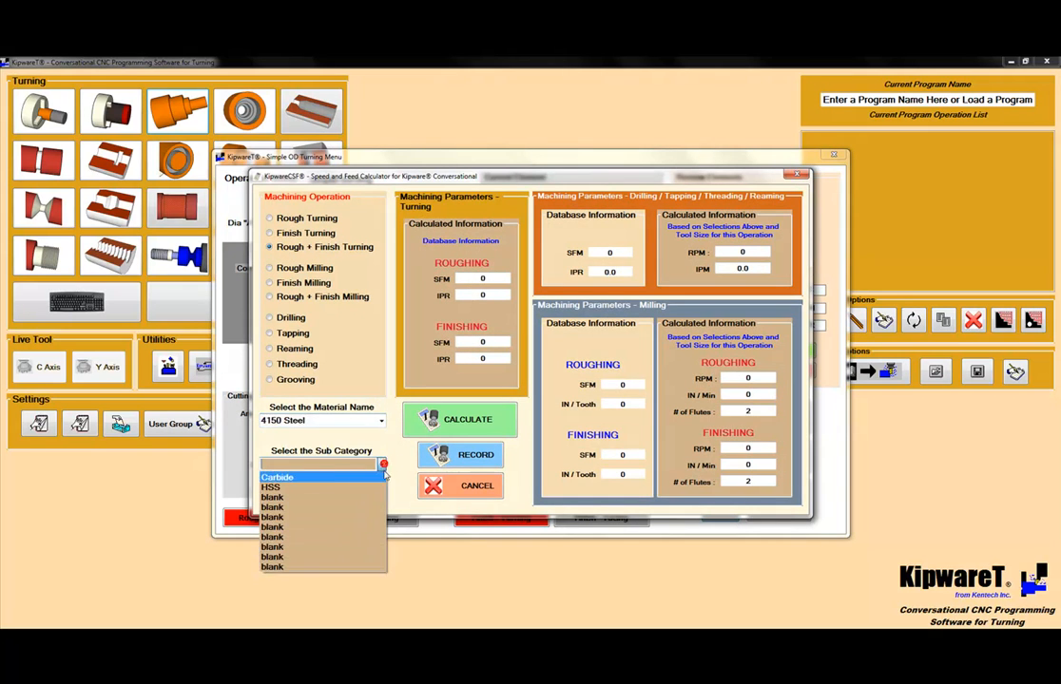
click(308, 475)
click(435, 422)
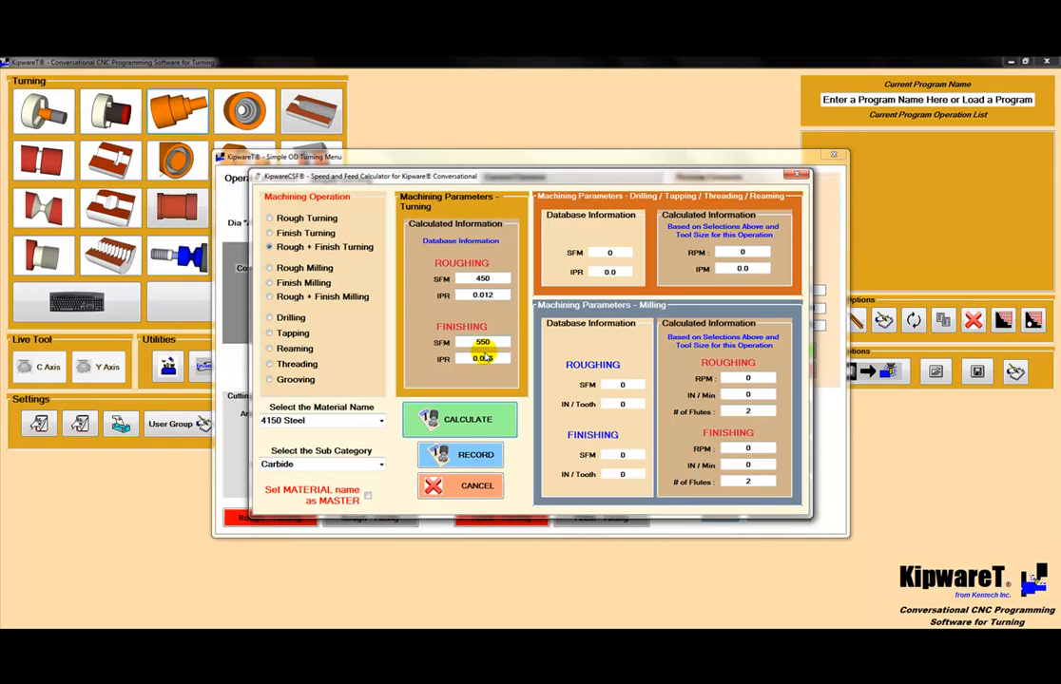
click(458, 454)
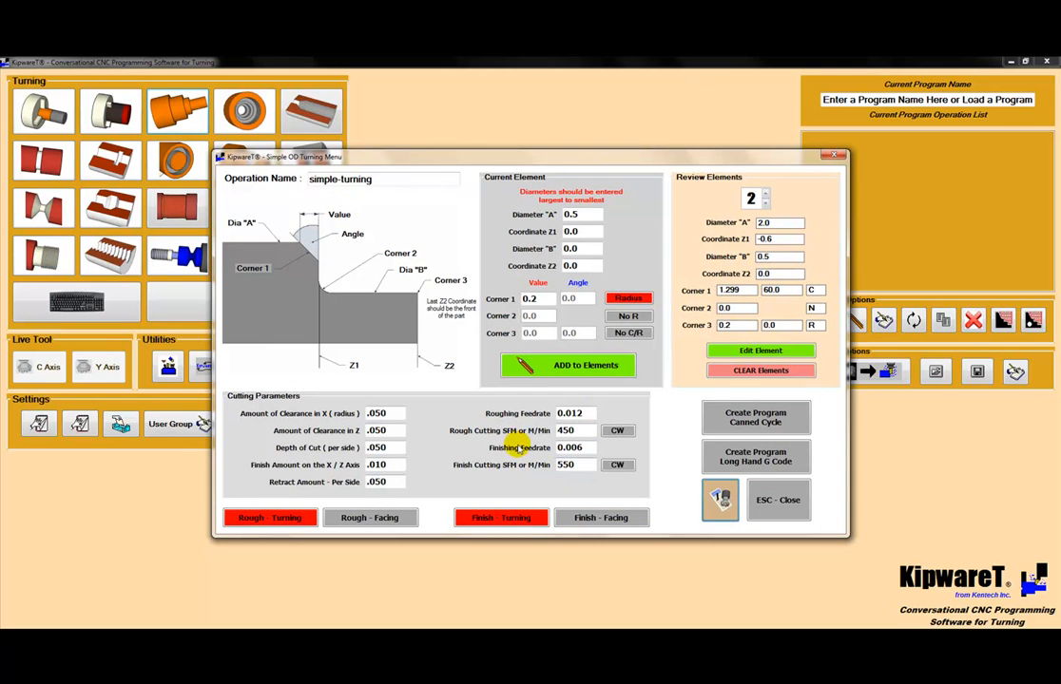
Step: Create the simple-turning operation as long hand G code and add it to the program
click(756, 459)
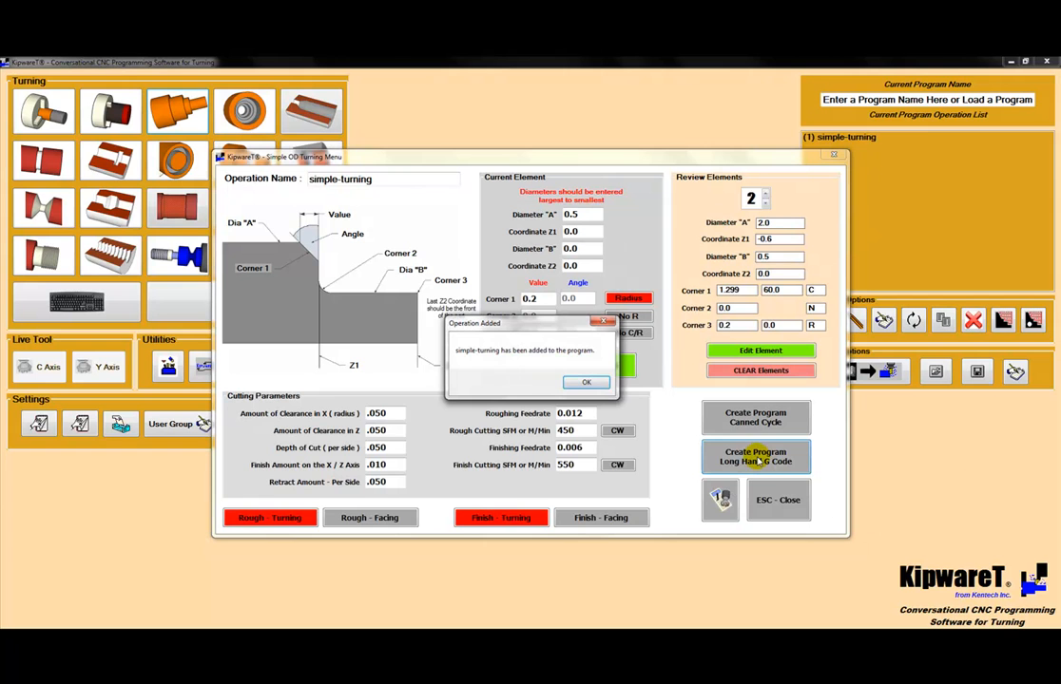
click(586, 383)
Step: Select the simple-turning operation in the operation list and load it into the KipwareTP toolpath plotter
click(825, 137)
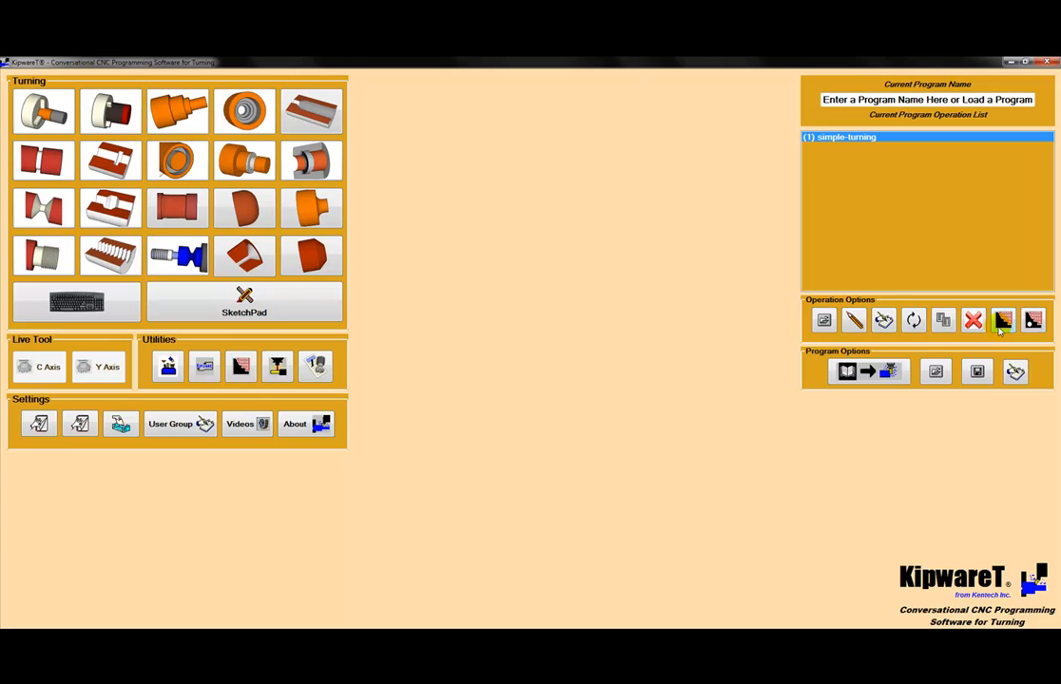
click(880, 138)
click(1004, 321)
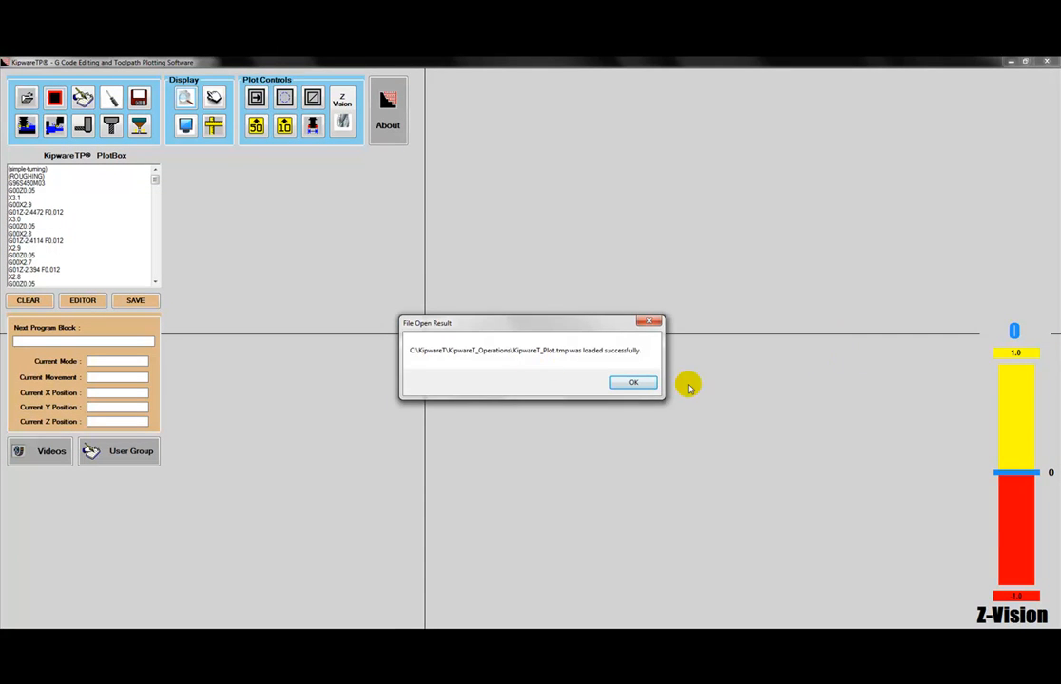
Step: Plot the loaded simple-turning program as a lathe toolpath and acknowledge the finished plot
click(635, 383)
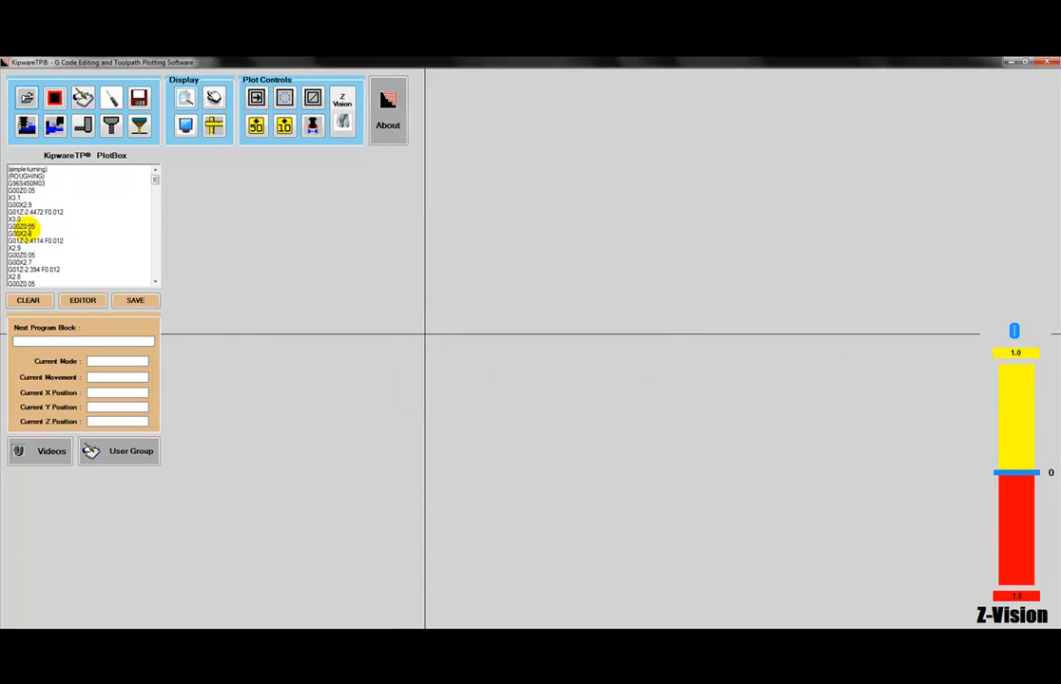
mouse_move(154, 179)
mouse_down()
mouse_move(158, 288)
mouse_move(158, 181)
mouse_up()
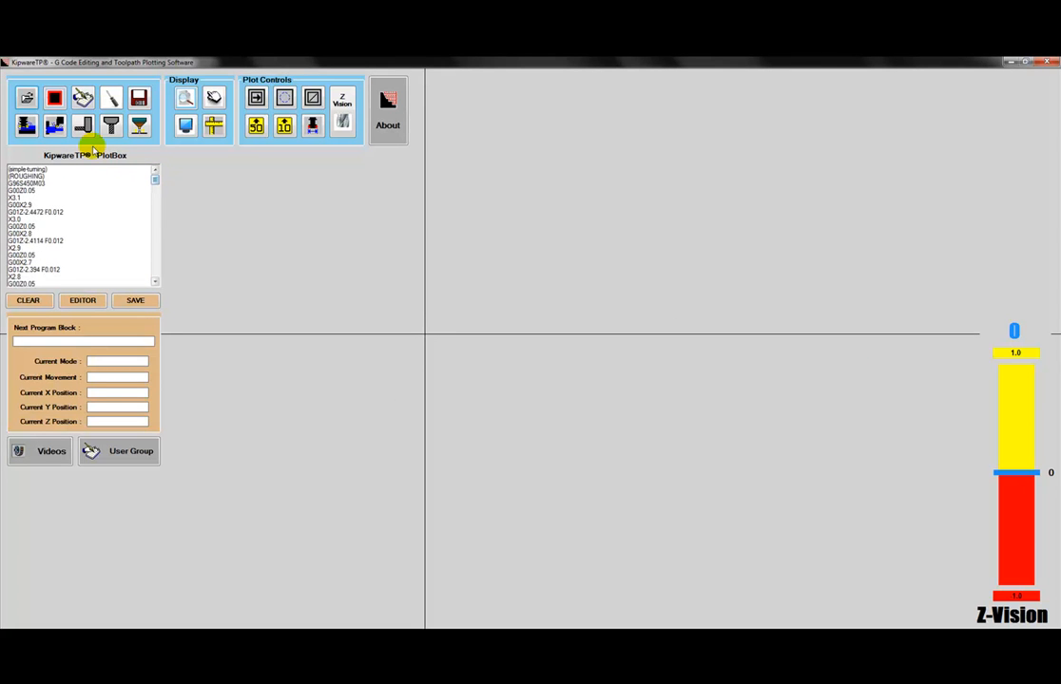
click(54, 127)
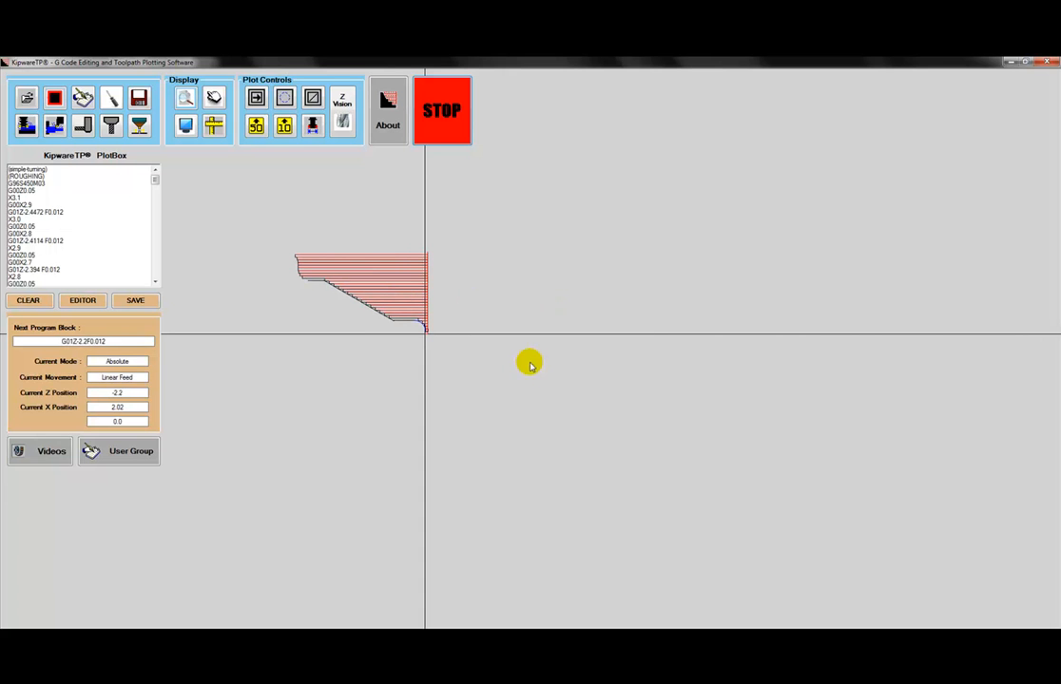
click(543, 386)
scroll(384, 280, up, 3)
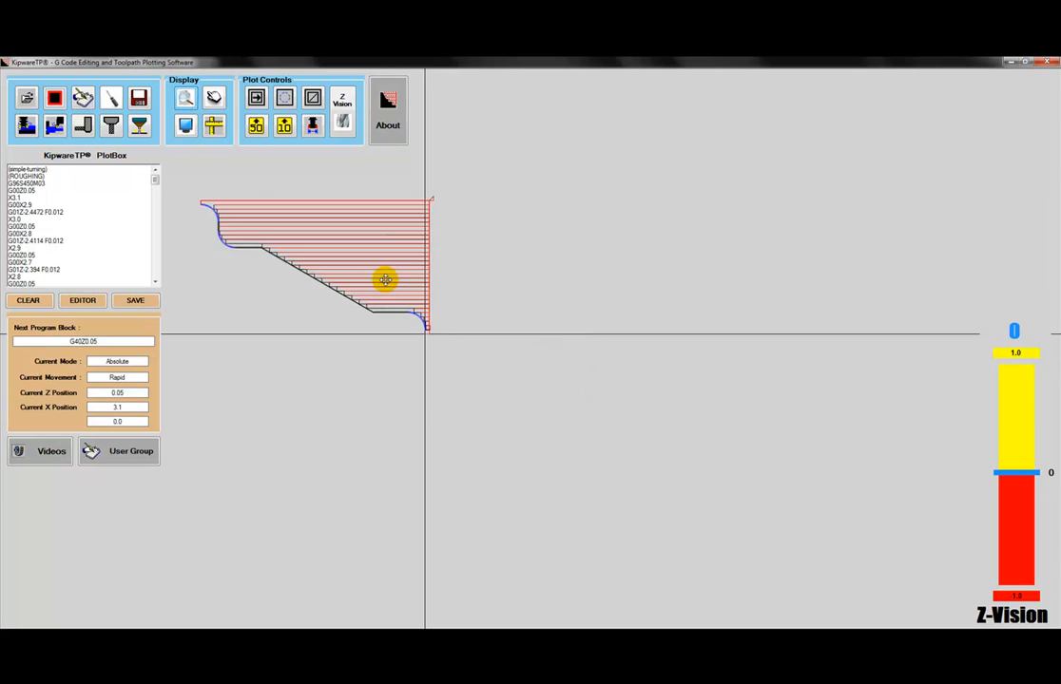
Step: Replot the simple-turning toolpath in an enlarged, recentred view, and close the plotter
drag(409, 259, 585, 349)
scroll(587, 350, up, 1)
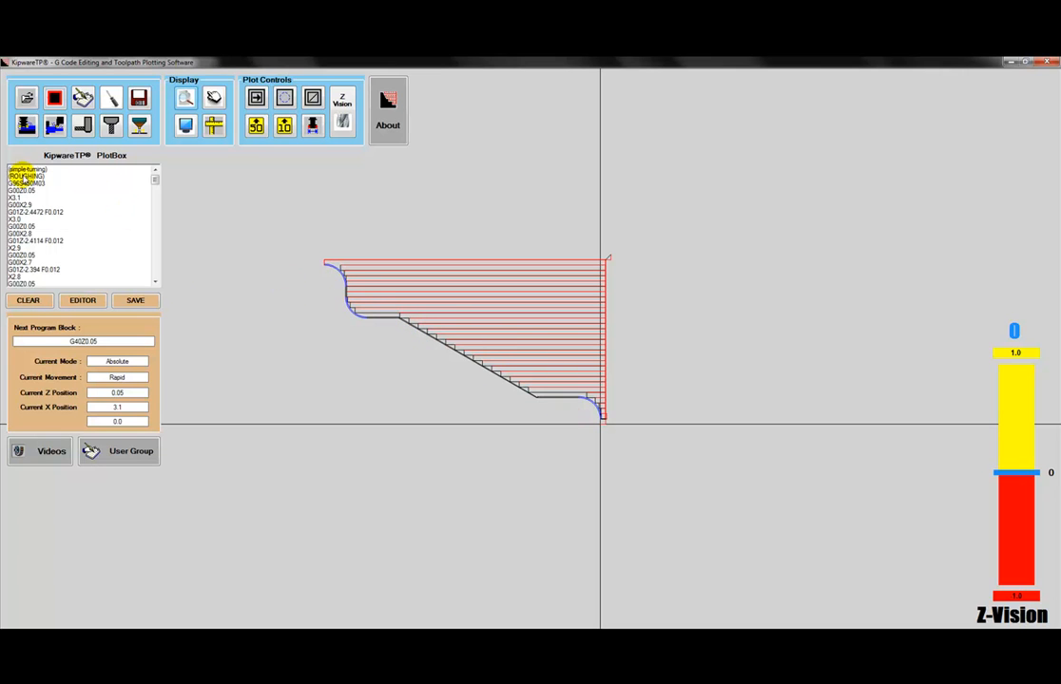
click(52, 125)
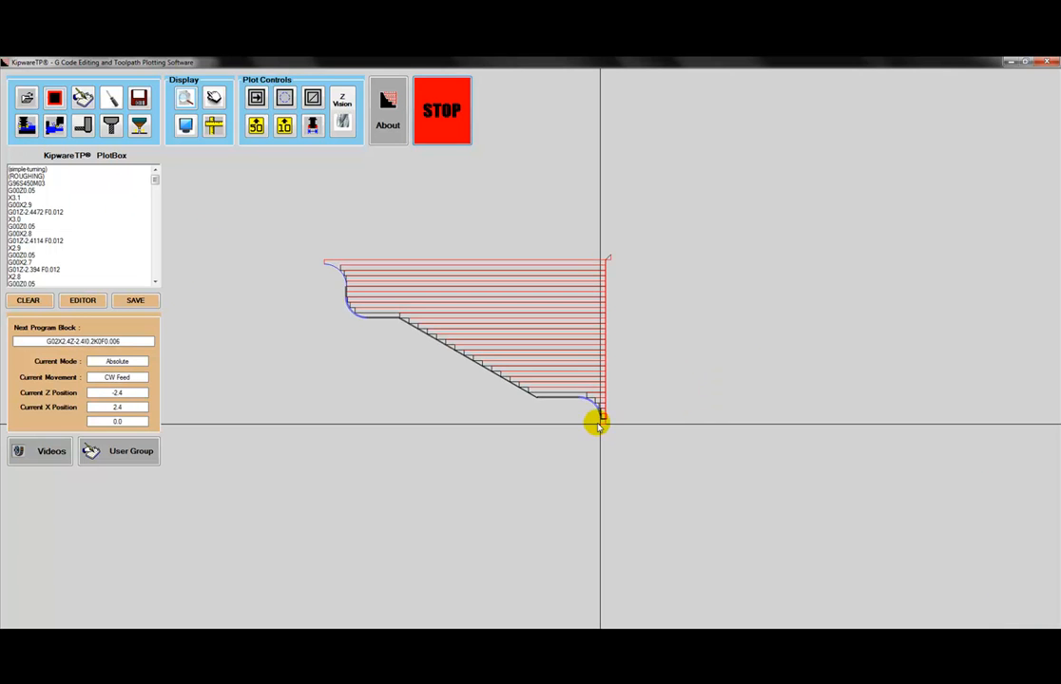
click(558, 388)
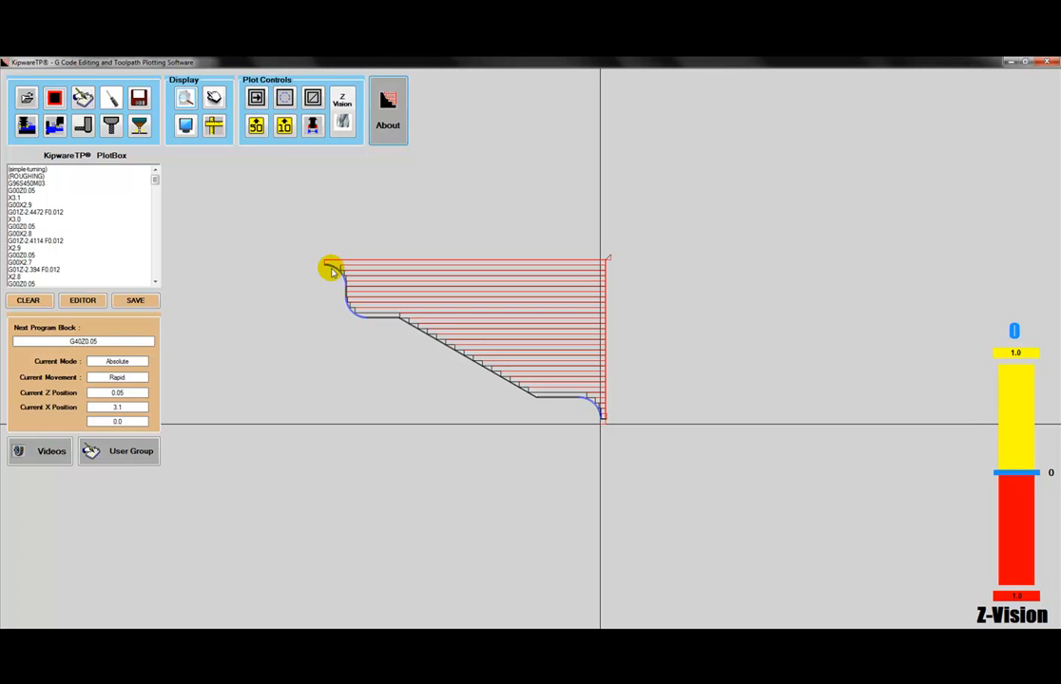
click(1053, 63)
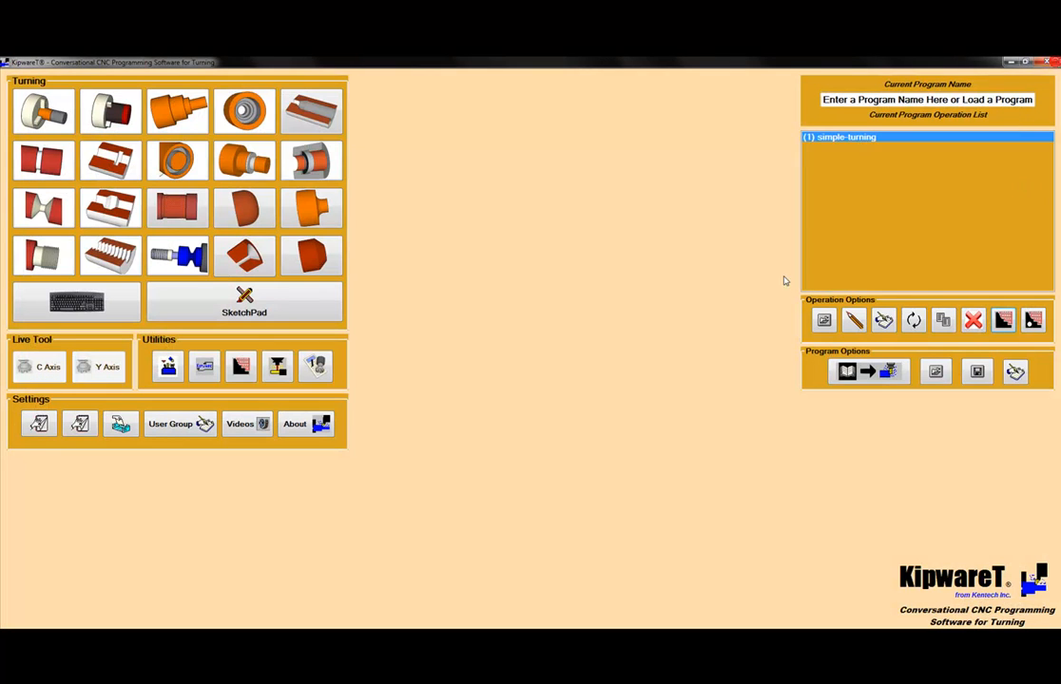
Step: Edit the simple-turning operation to use Rough - Facing instead of Rough - Turning, and update its long hand G code
double_click(850, 138)
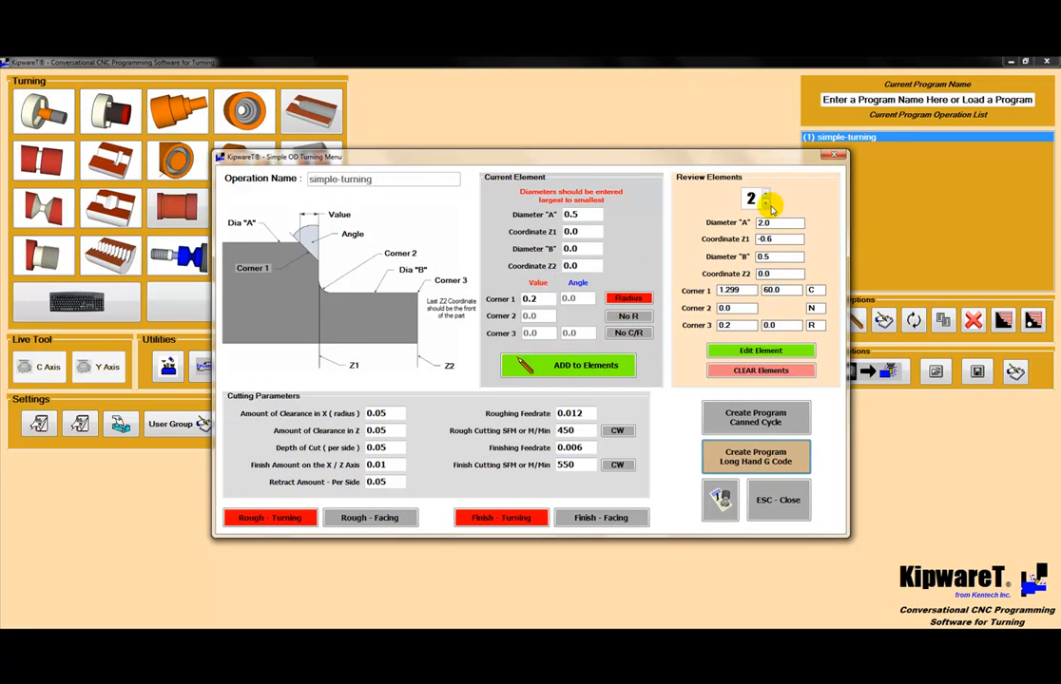
click(765, 202)
click(765, 194)
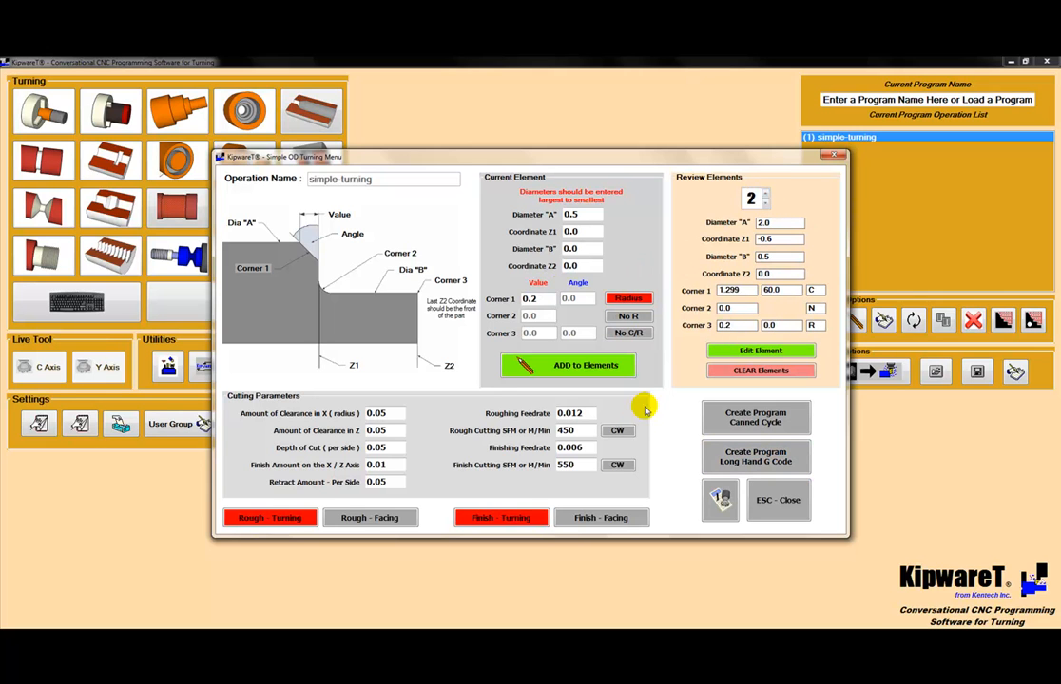
click(366, 523)
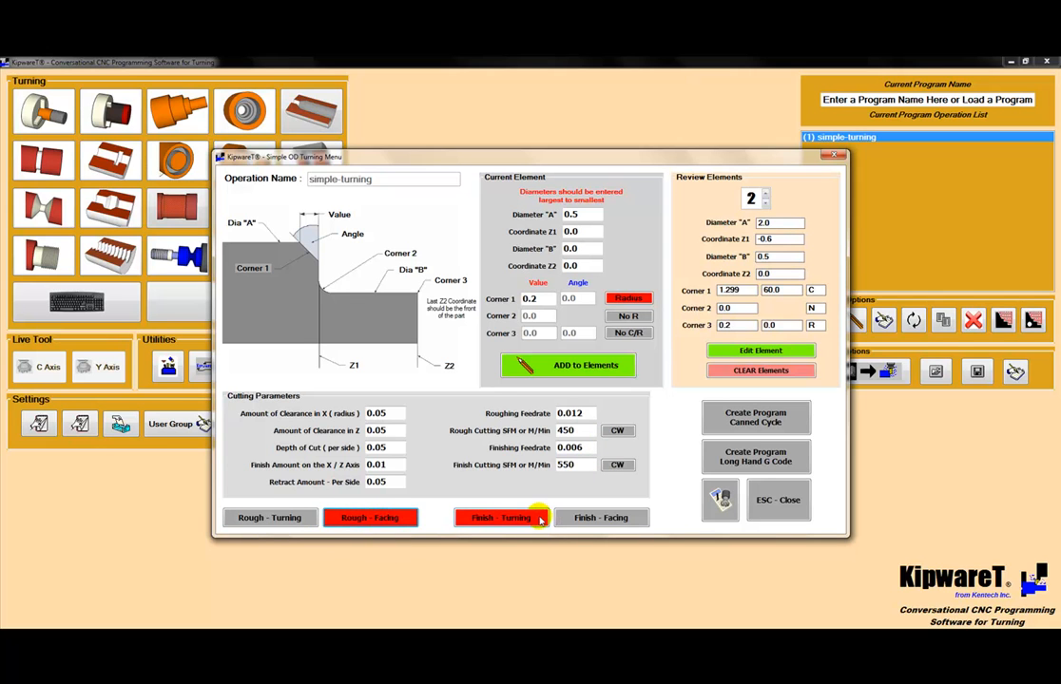
click(727, 453)
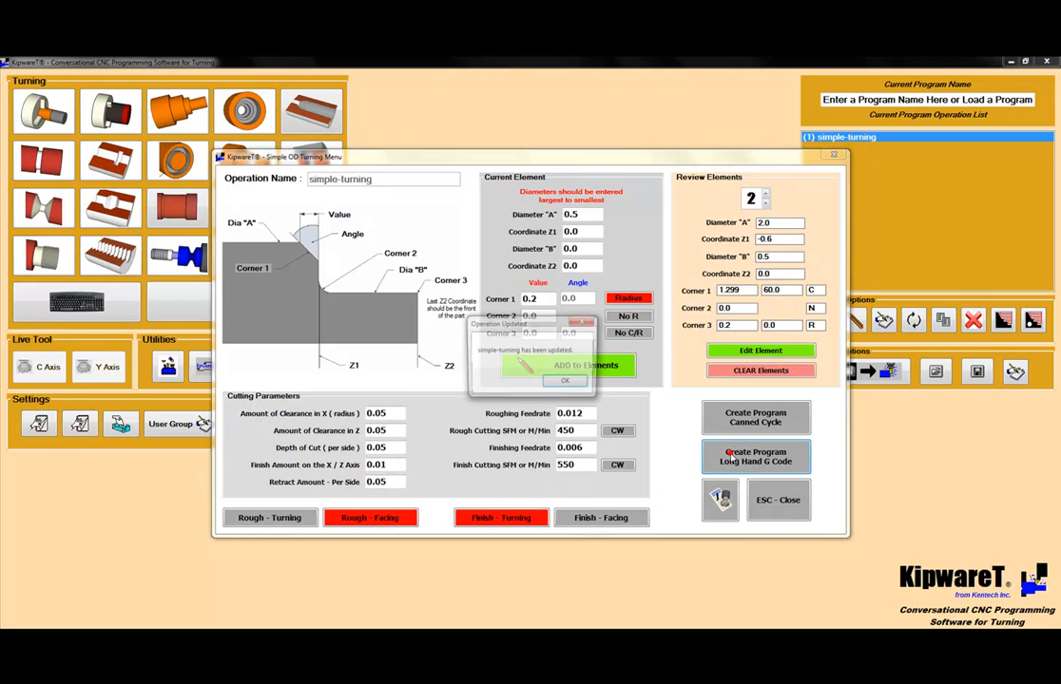
click(566, 382)
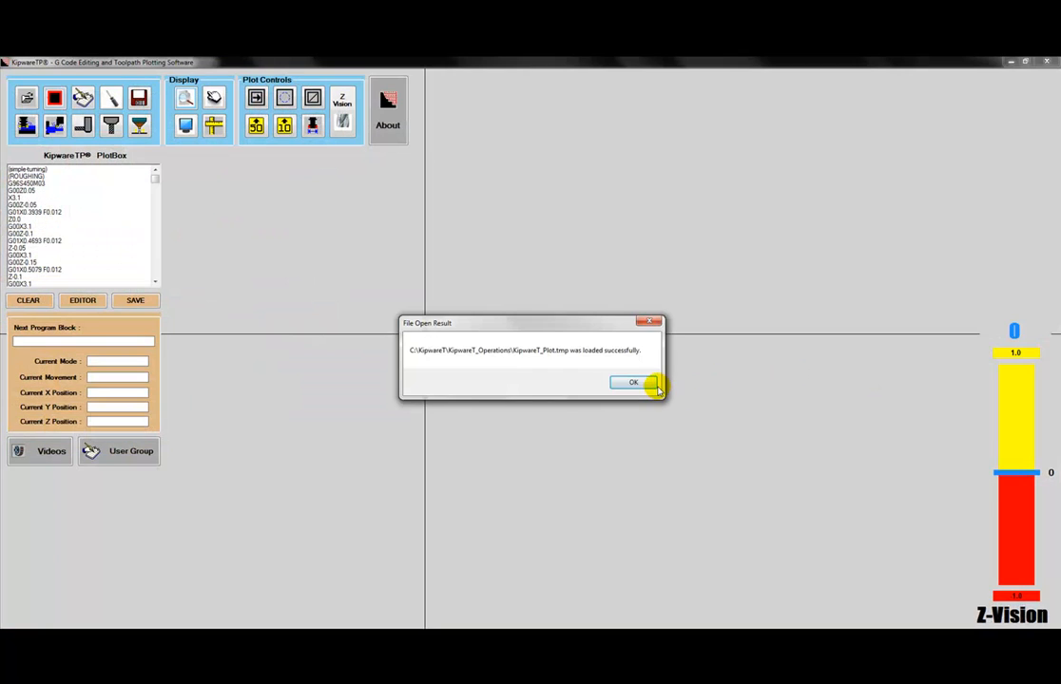
Step: Plot the updated simple-turning operation with its rough facing passes in KipwareTP, and return to KipwareT
click(654, 384)
click(54, 99)
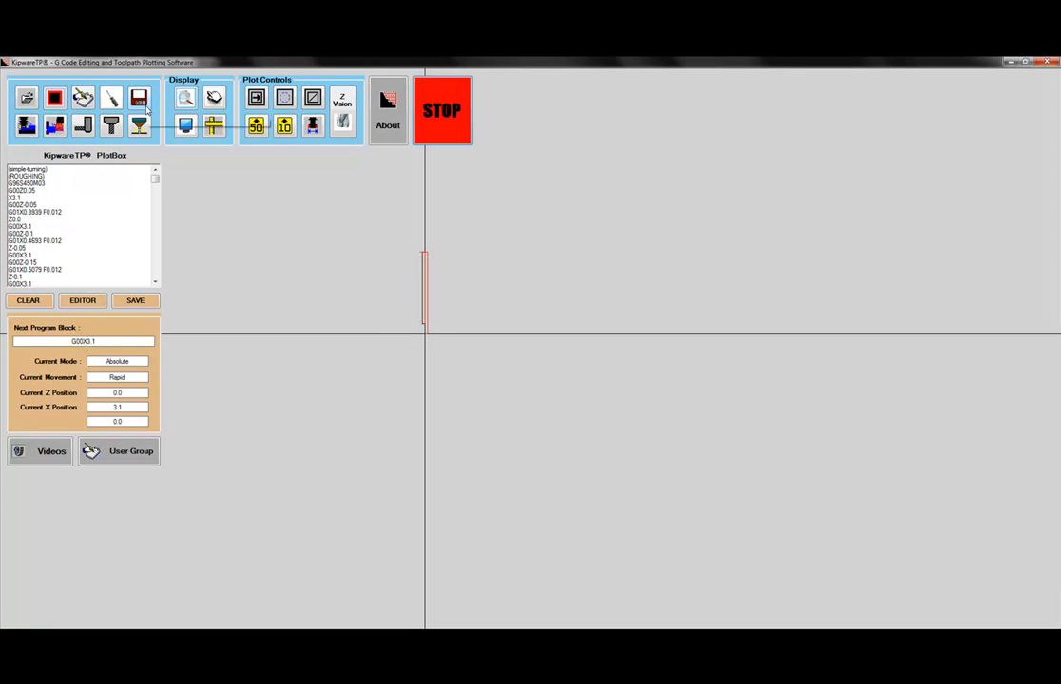
click(184, 97)
click(388, 303)
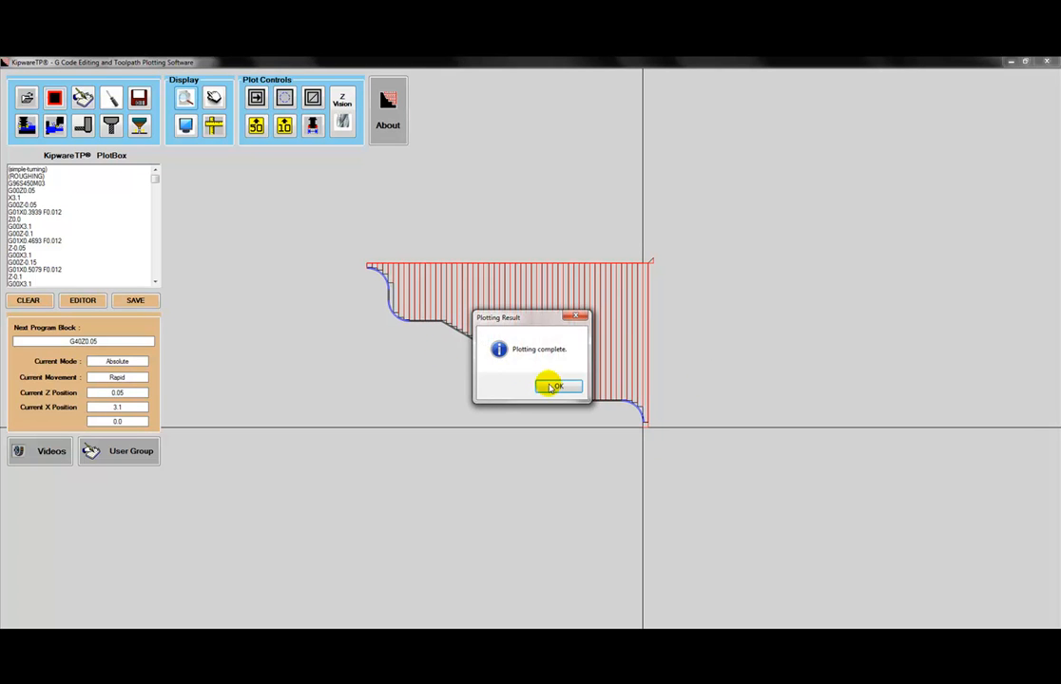
click(559, 385)
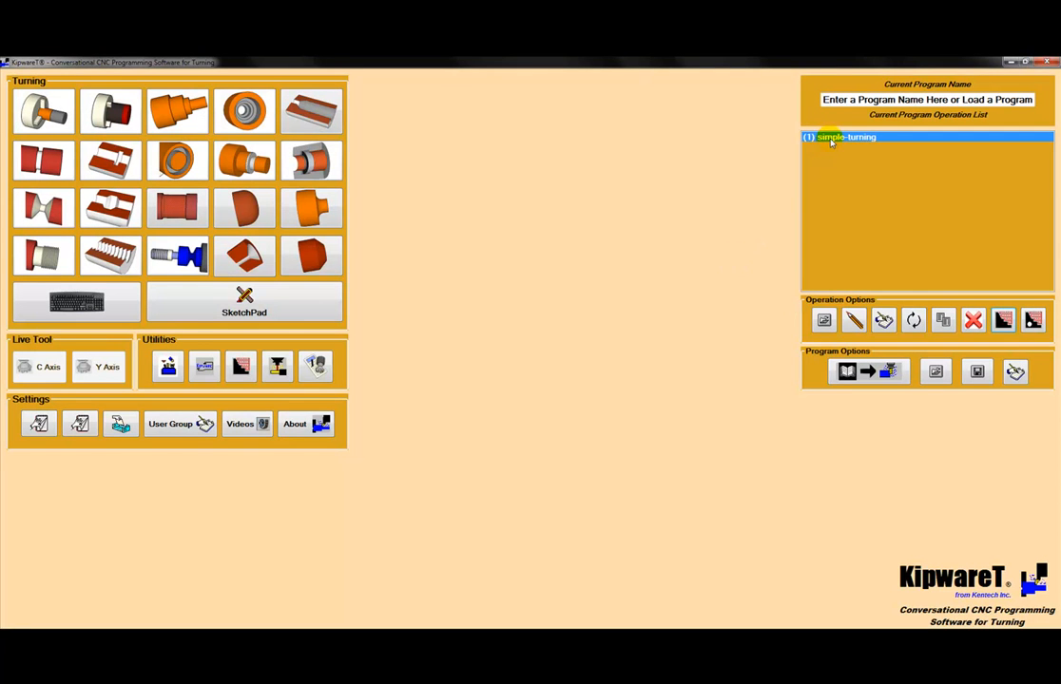
Step: Turn off Finish - Turning in the simple-turning operation and update its long hand G code
double_click(830, 138)
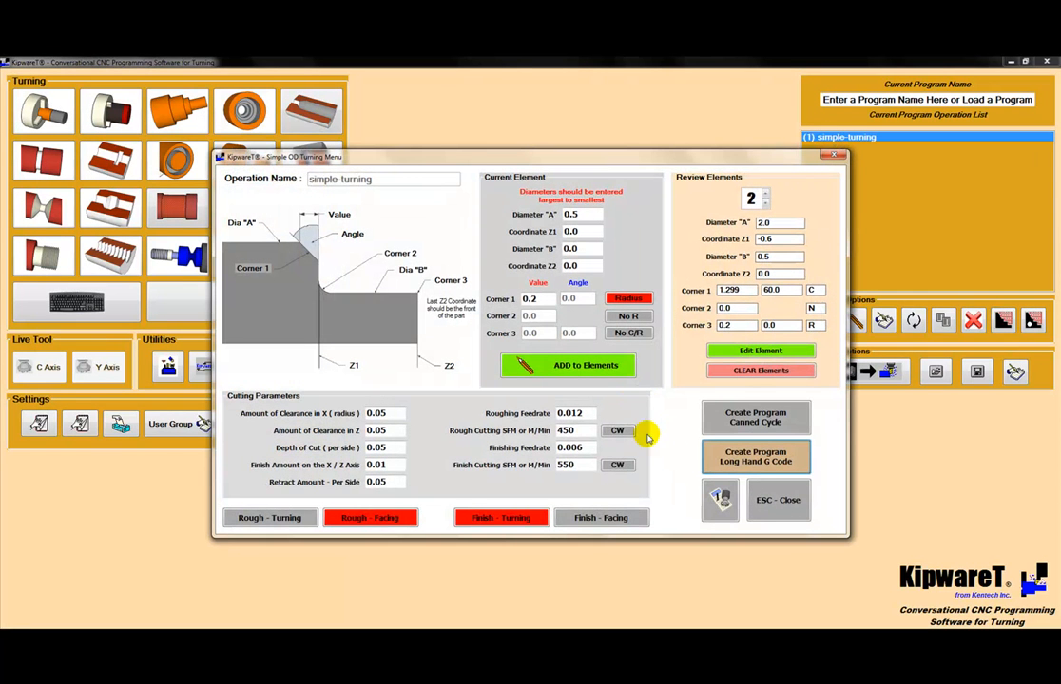
click(513, 520)
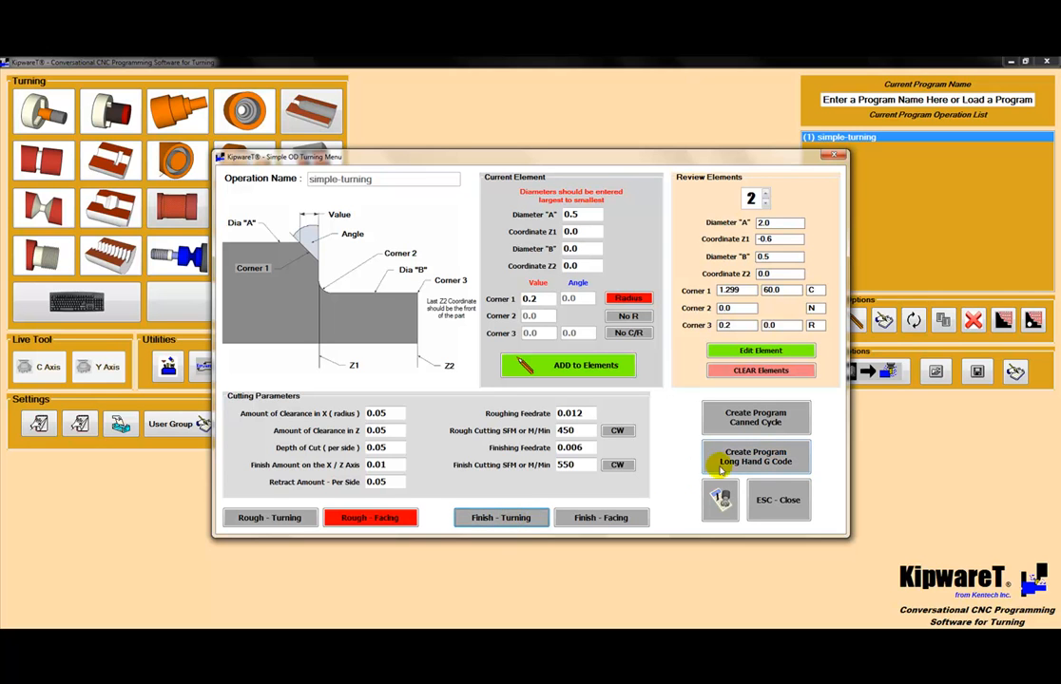
click(761, 459)
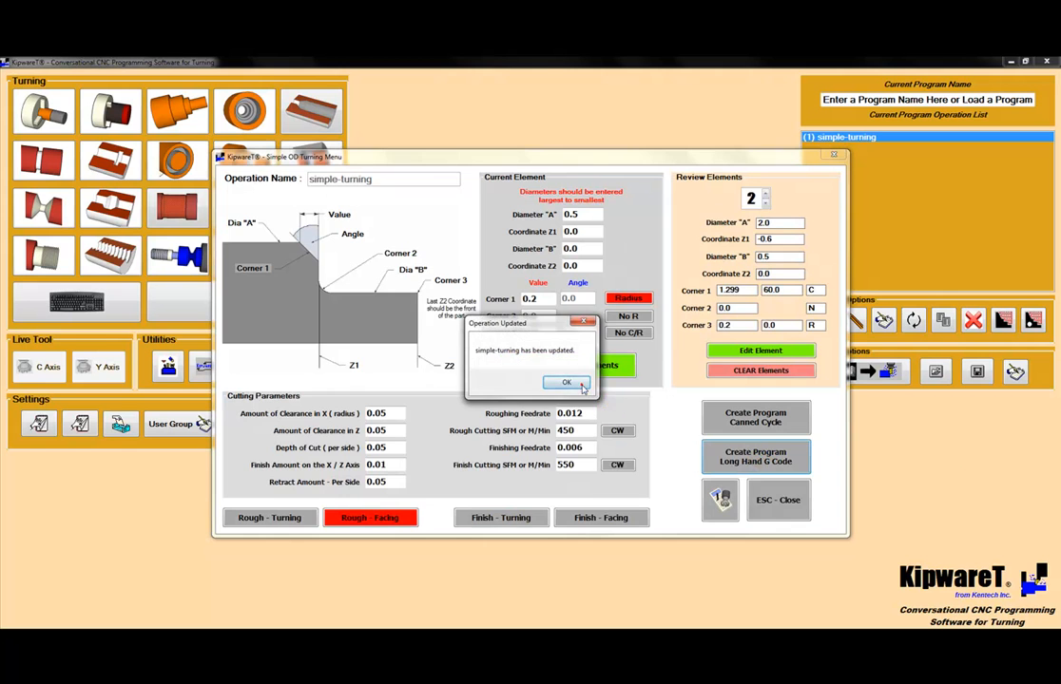
click(568, 383)
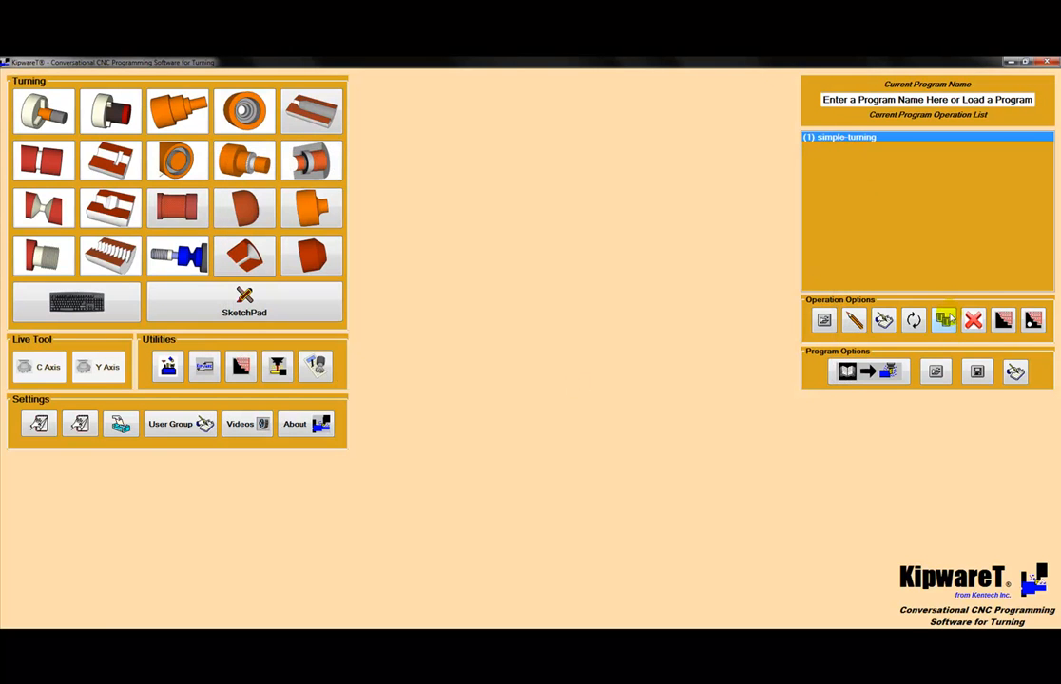
Step: Copy the simple-turning operation to a new operation named simple-turning-finishing
click(941, 321)
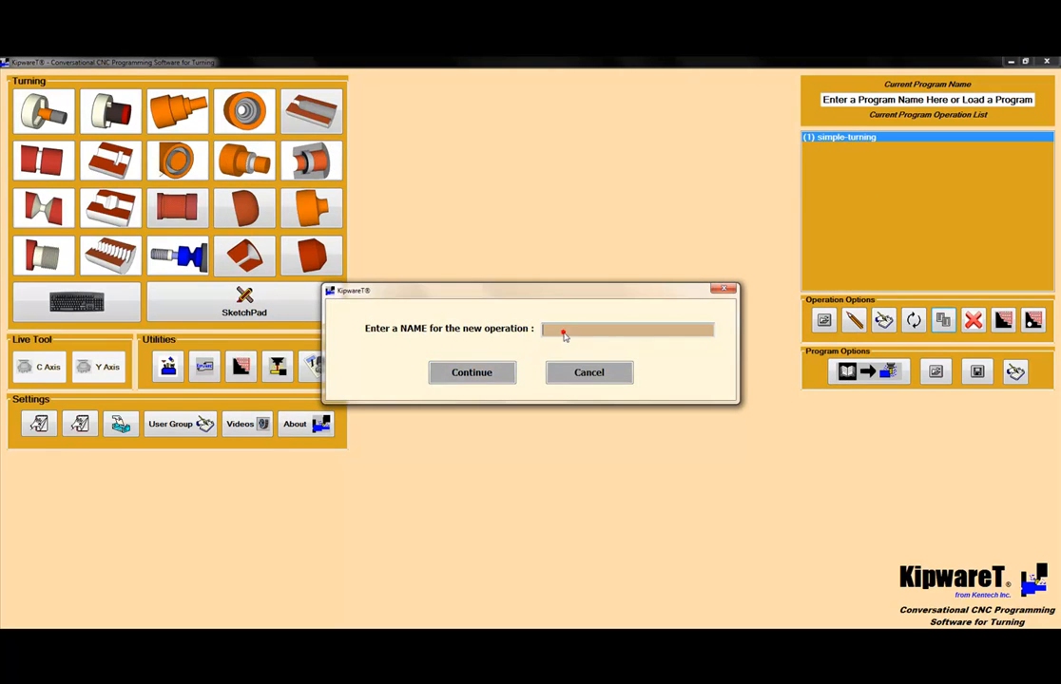
text(simple-turning-finishing)
click(475, 373)
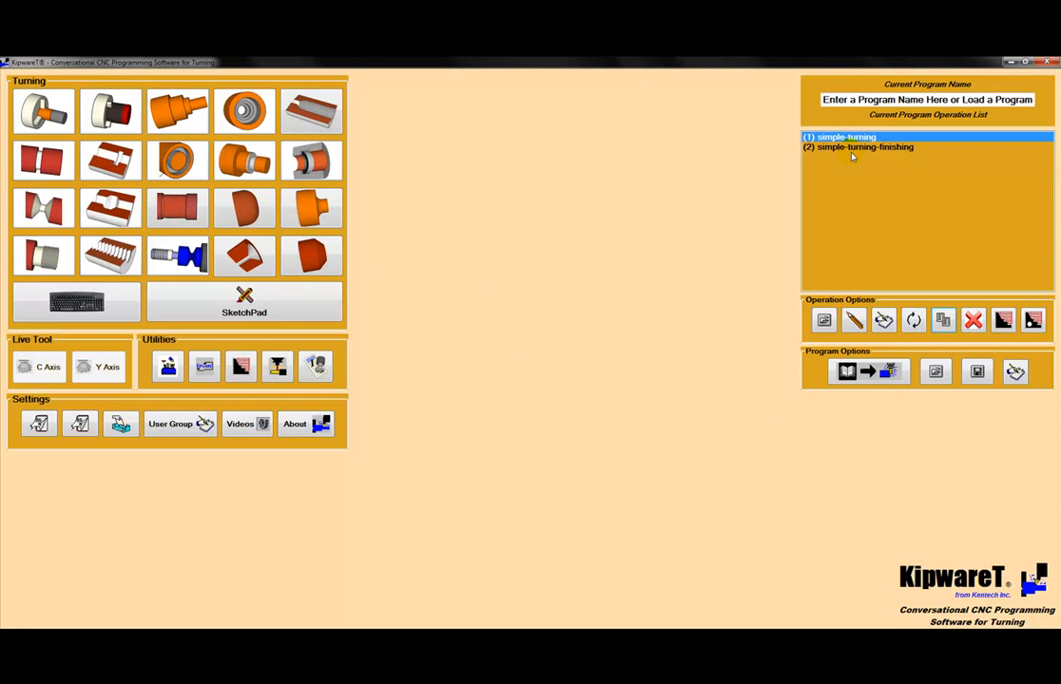
Step: Set simple-turning-finishing to Finish - Turning only, with Rough - Facing off, and update its long hand G code
double_click(853, 148)
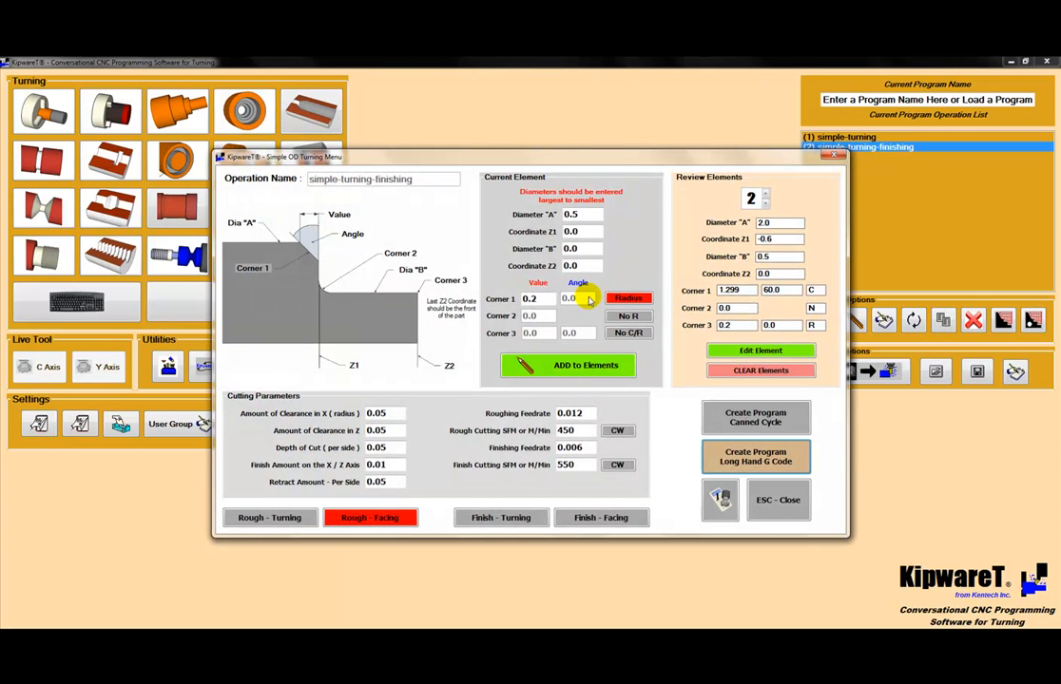
click(353, 518)
click(496, 521)
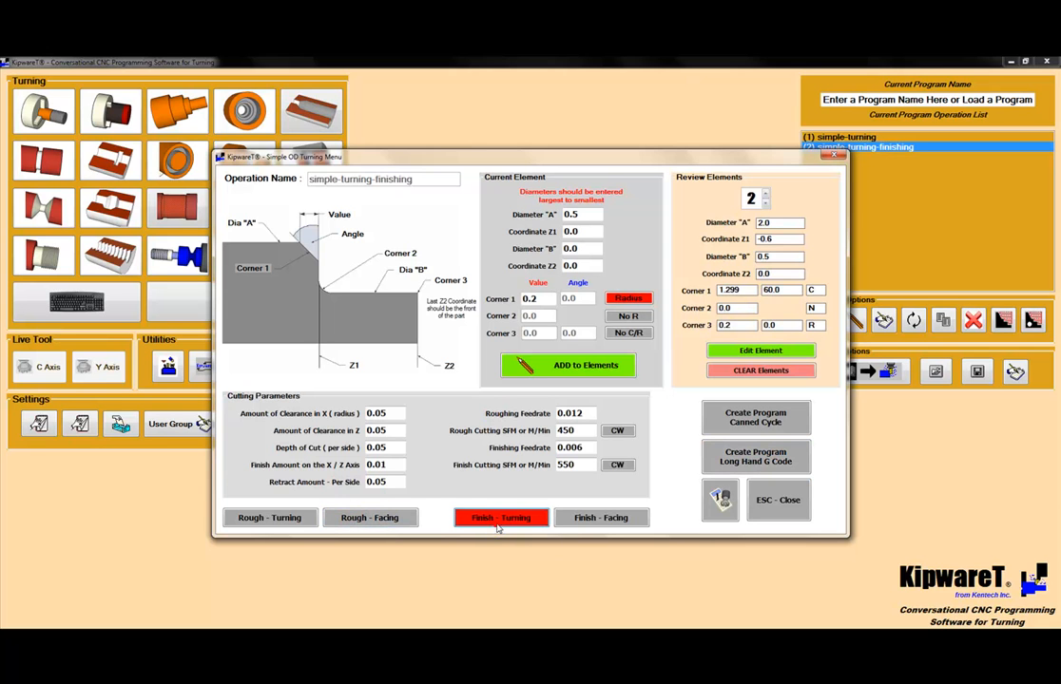
click(745, 457)
click(591, 381)
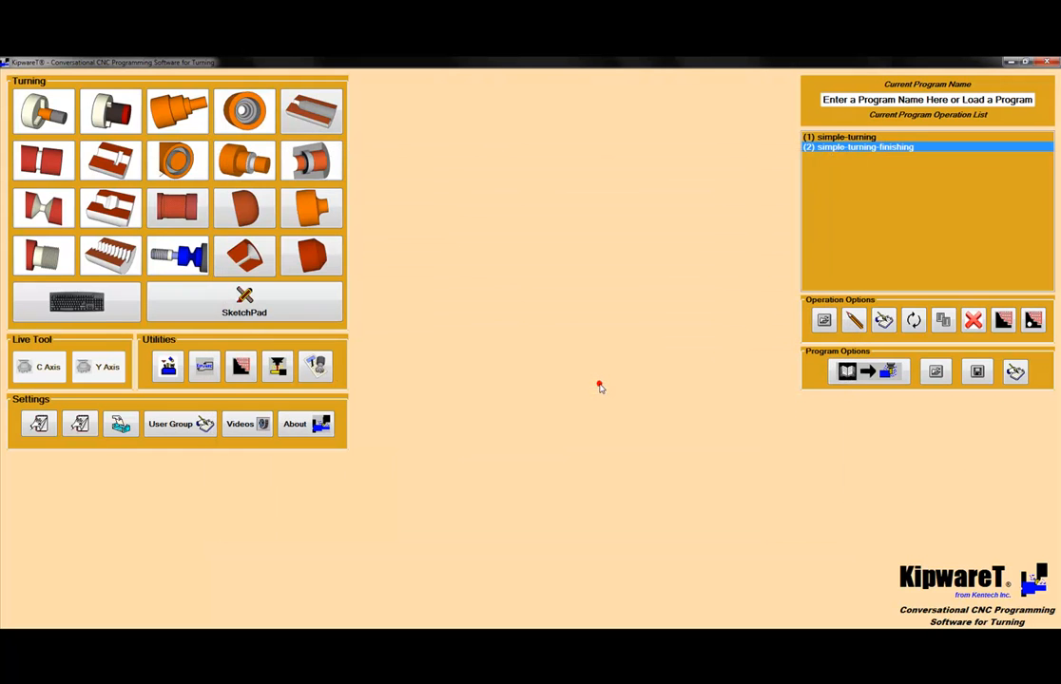
Step: Plot the simple-turning-finishing operation as a lathe toolpath in KipwareTP, and return to KipwareT
click(1003, 321)
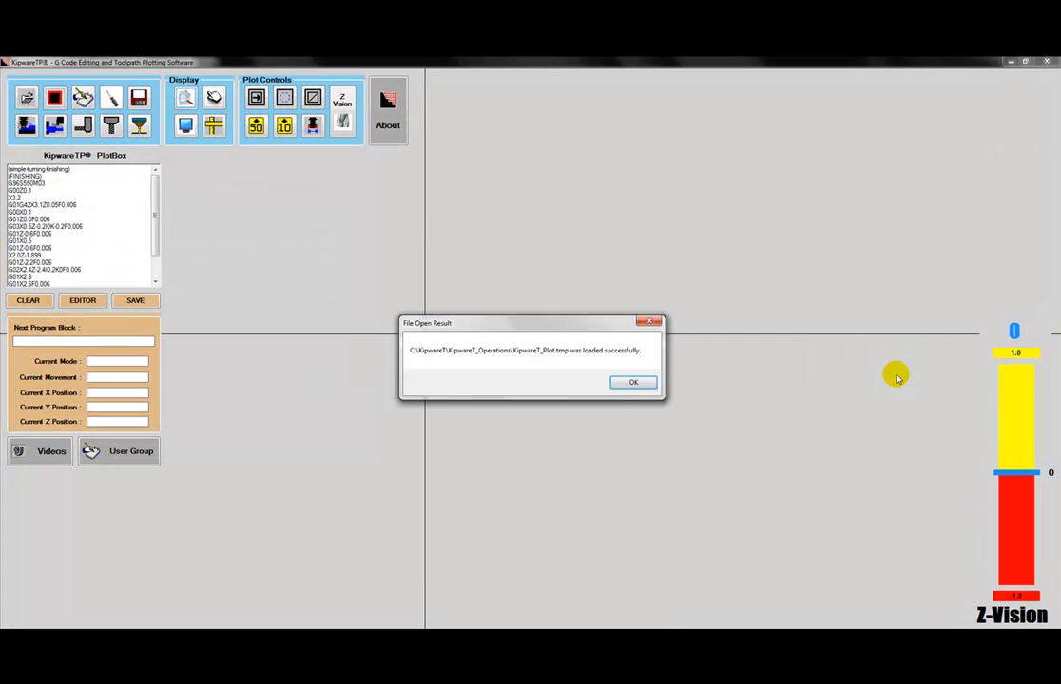
click(635, 381)
click(56, 126)
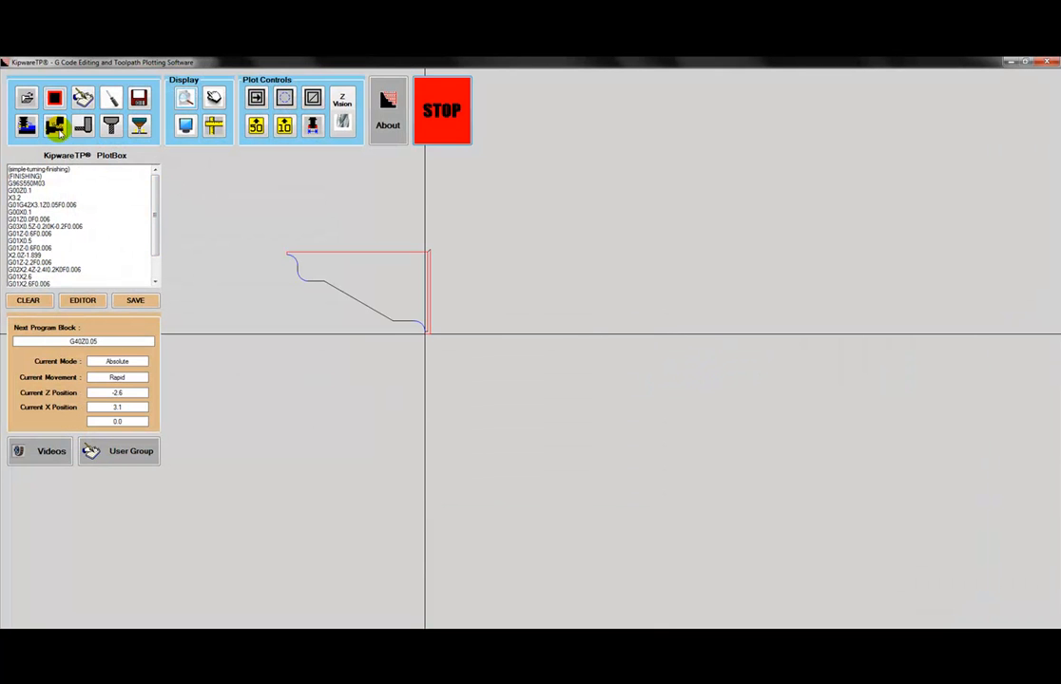
click(568, 387)
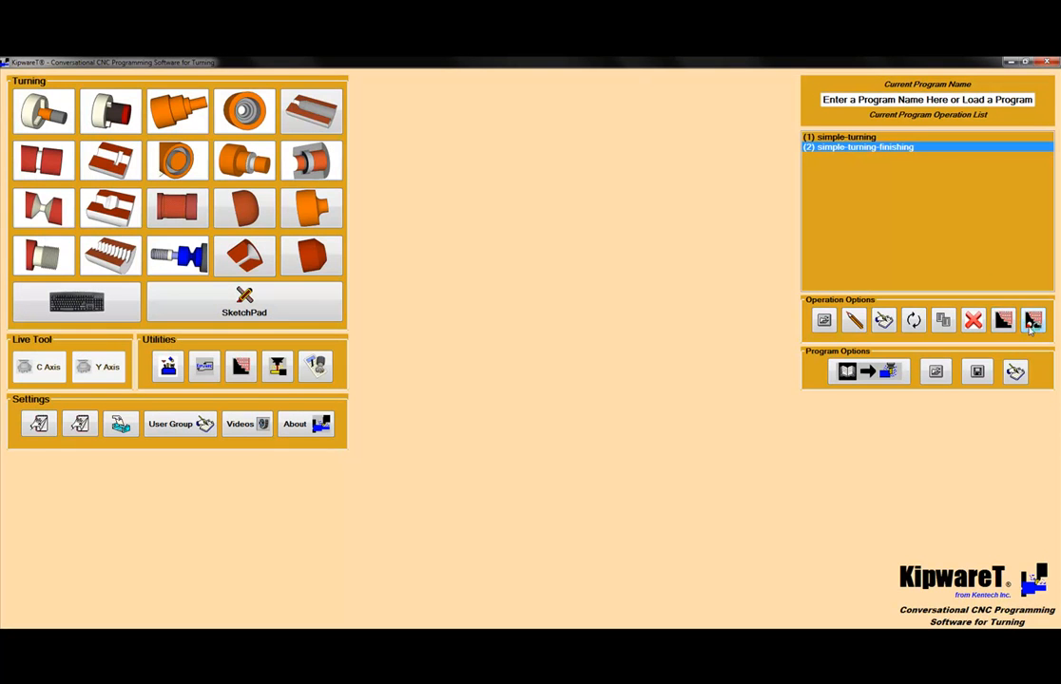
Step: Plot all operations of the program together in an enlarged view in KipwareTP, and close the plotter
click(1031, 323)
click(634, 383)
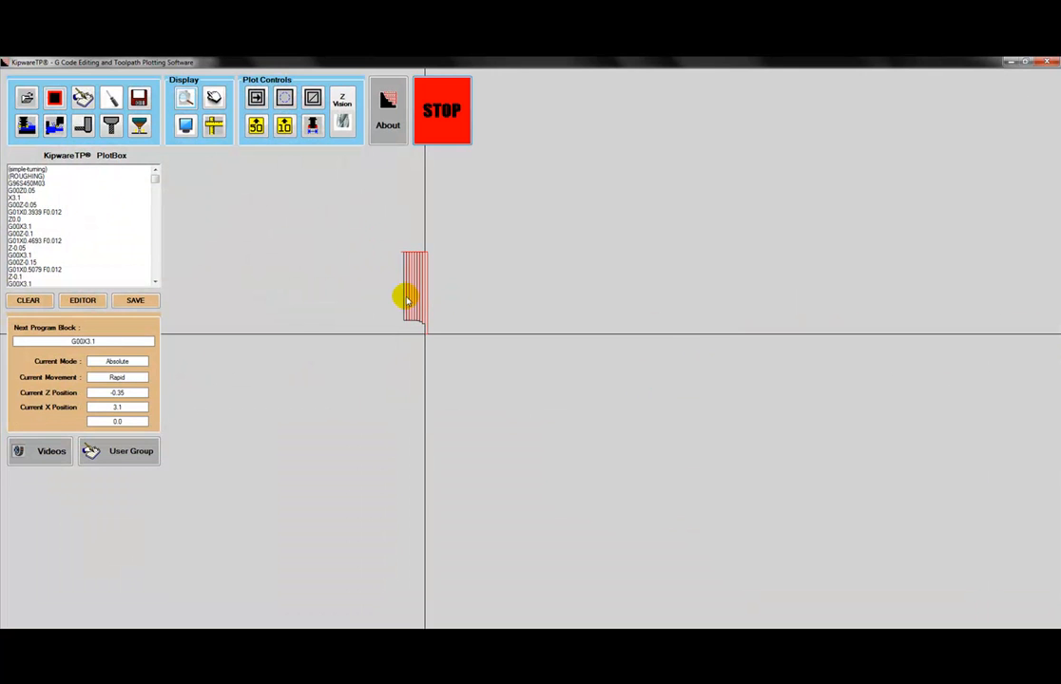
click(182, 96)
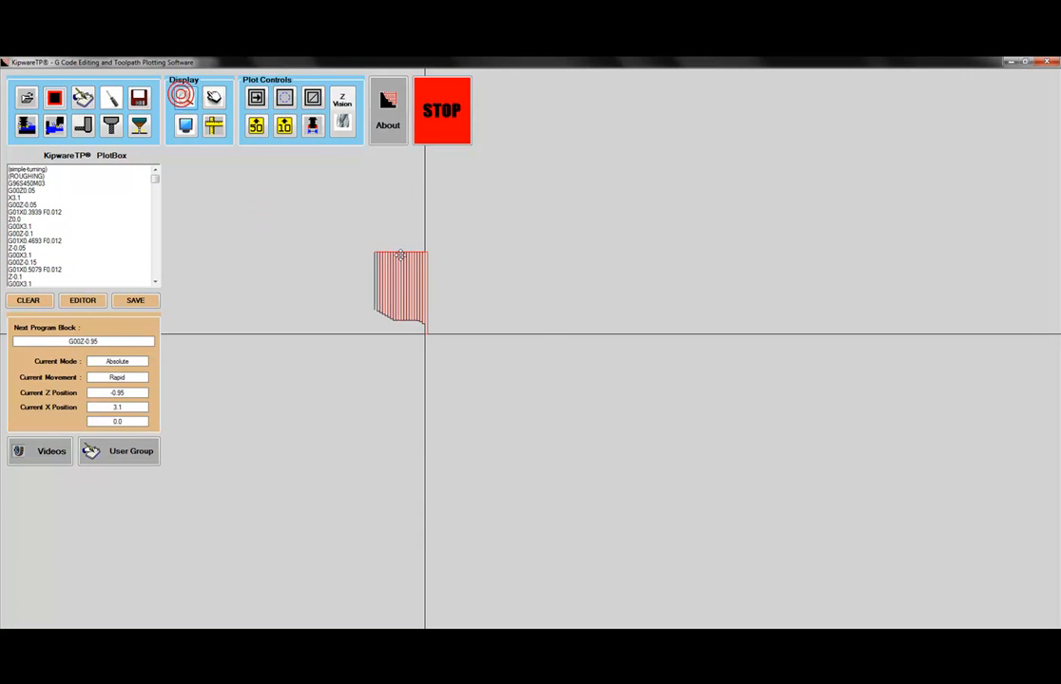
click(553, 352)
scroll(545, 355, up, 1)
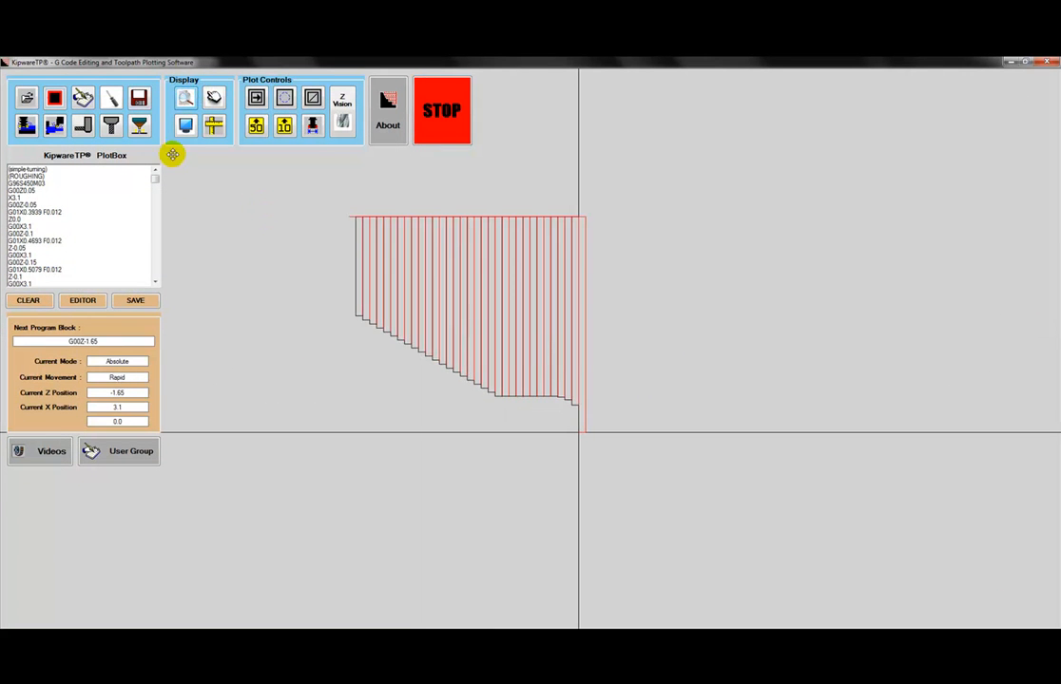
click(190, 105)
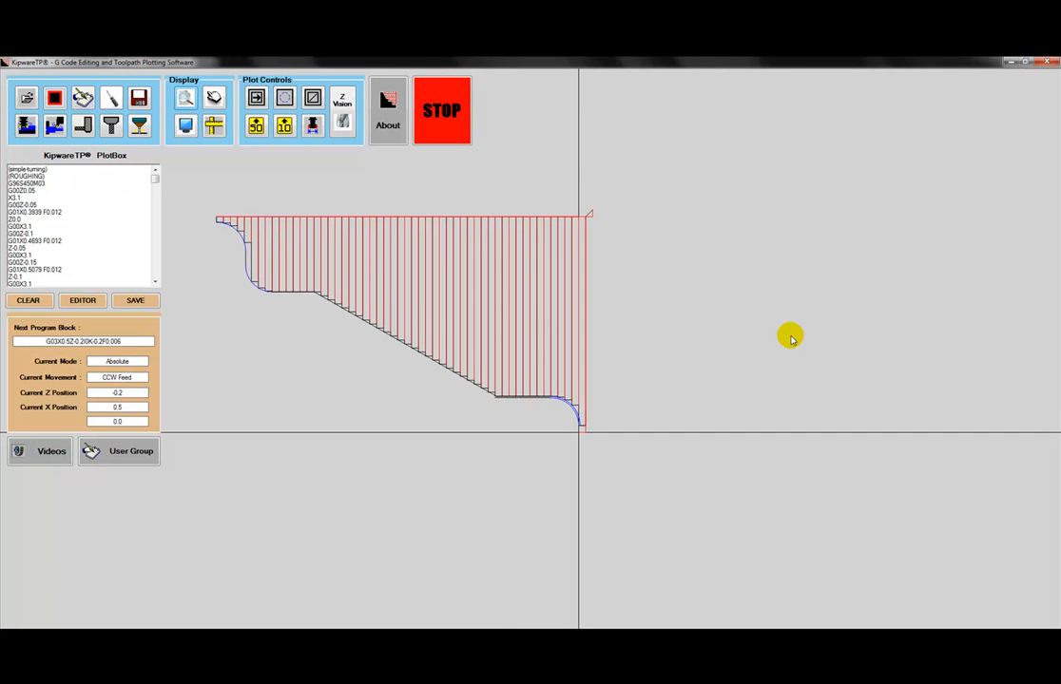
click(557, 388)
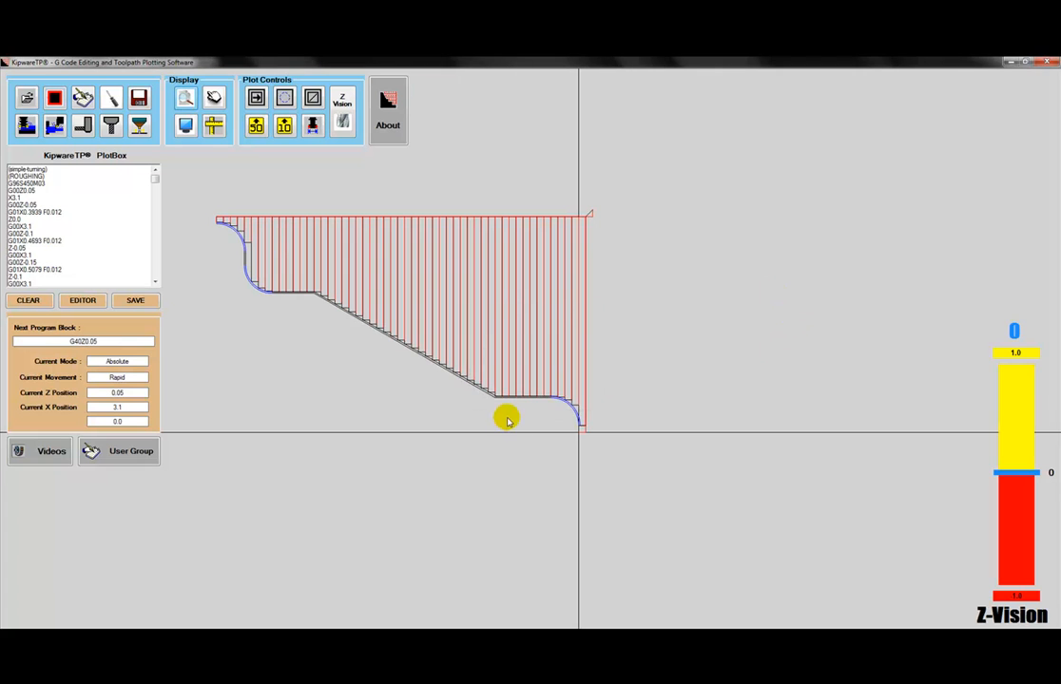
click(1046, 63)
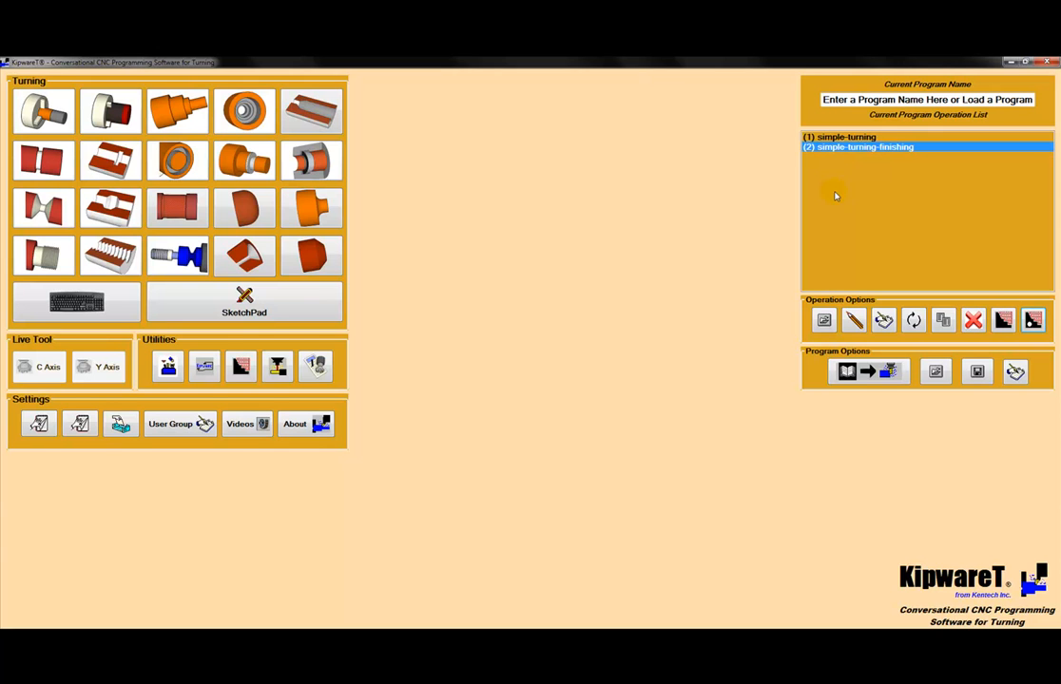
Step: Reopen the simple-turning-finishing operation to review its settings, and close it without changes
click(853, 321)
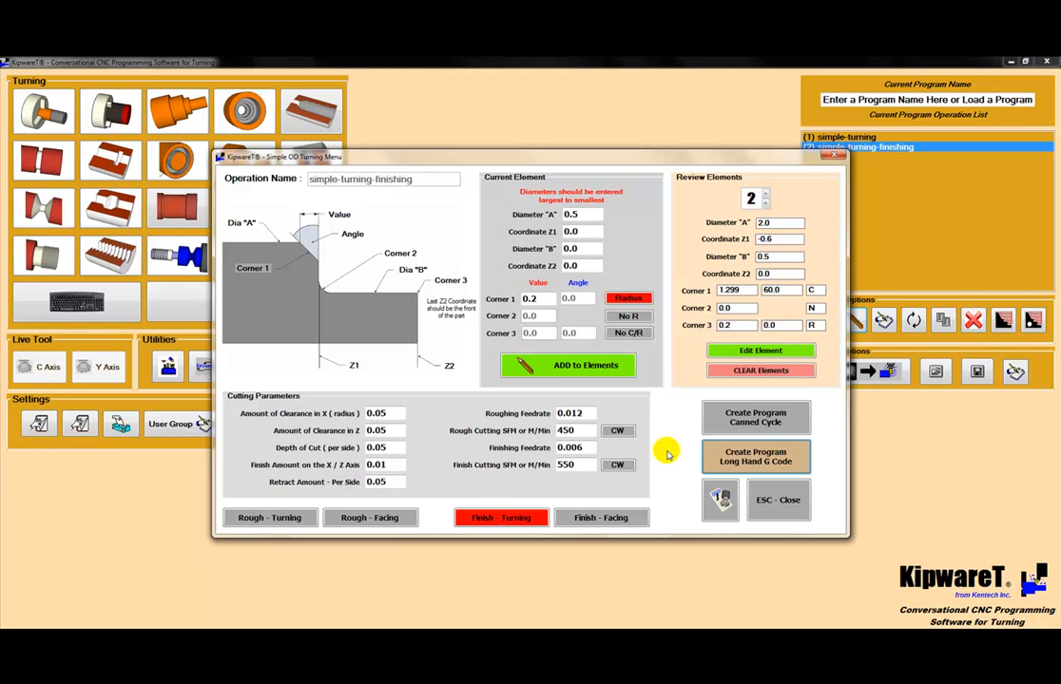
key(Escape)
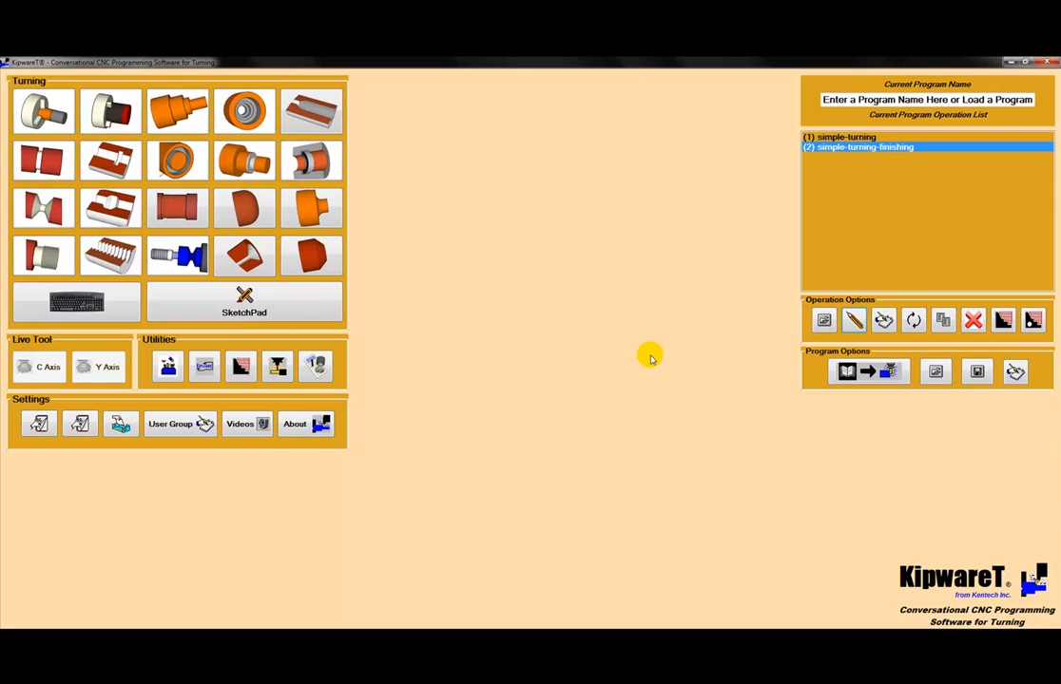